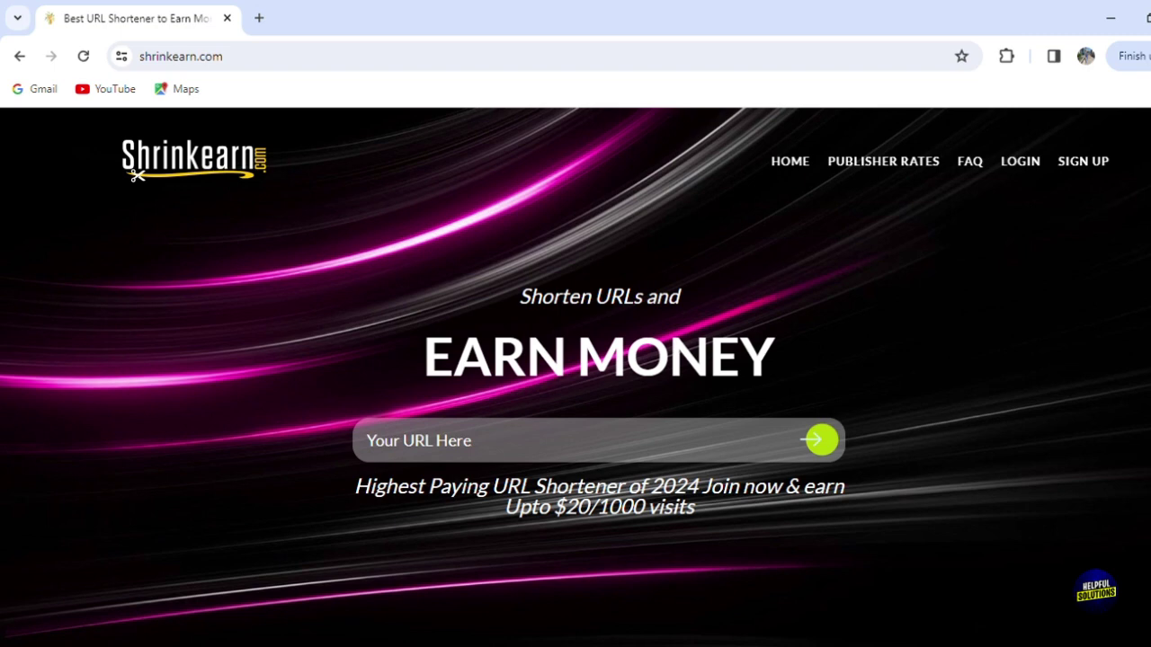
pyautogui.scroll(-5, 575, 360)
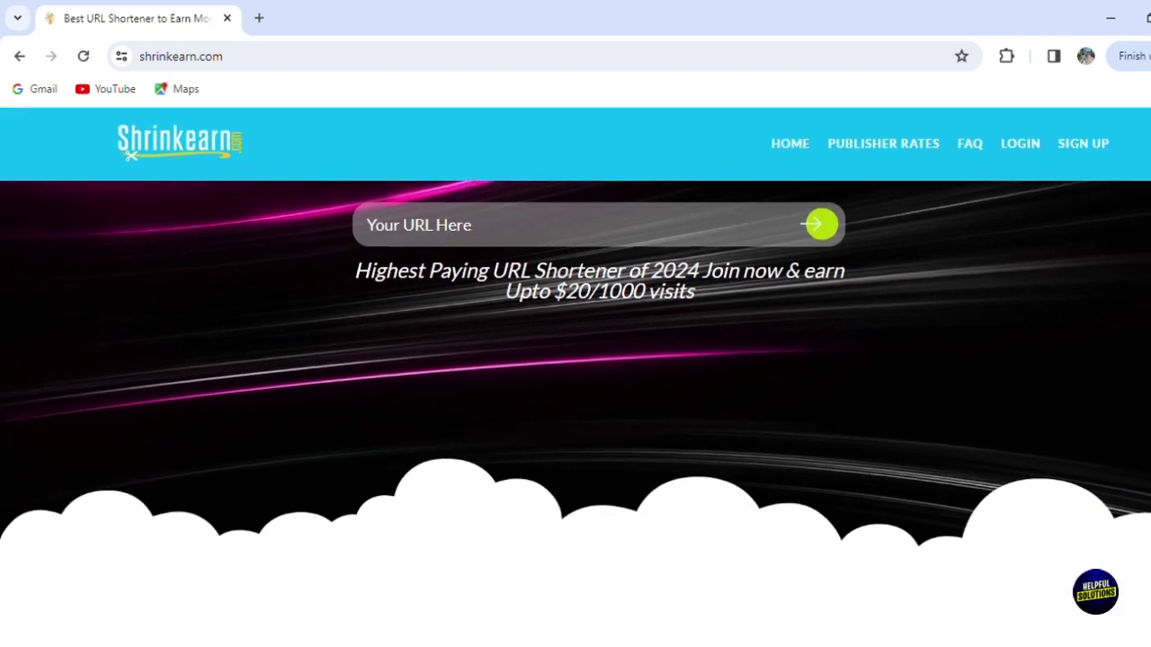
pyautogui.scroll(-5, 575, 359)
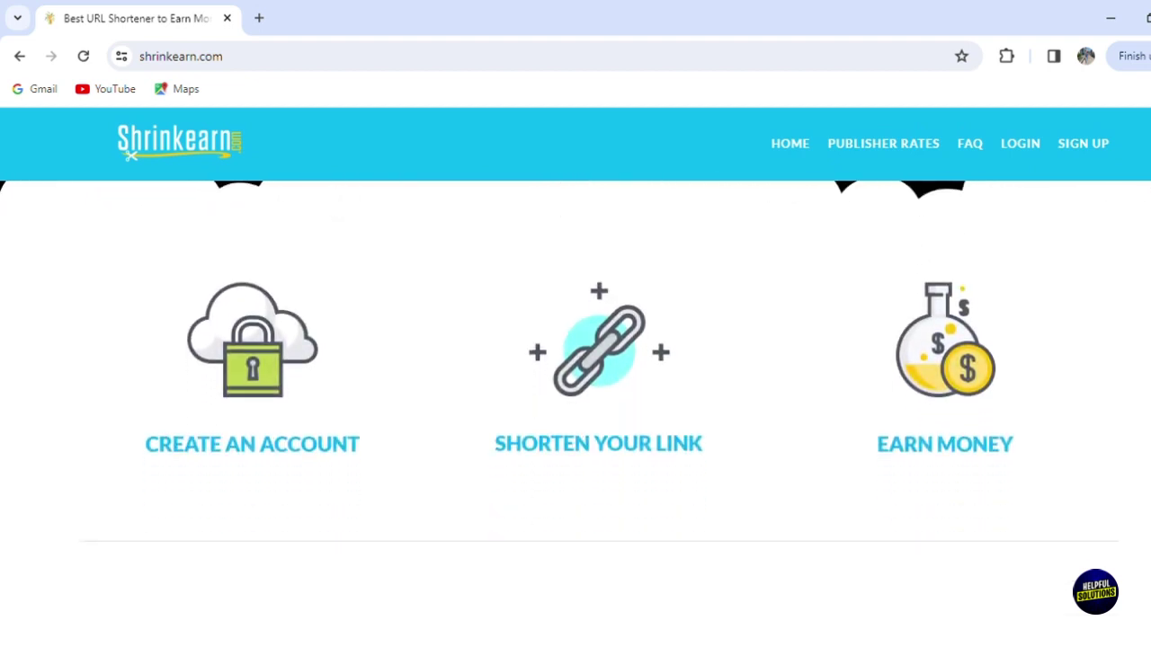
pyautogui.scroll(1, 576, 359)
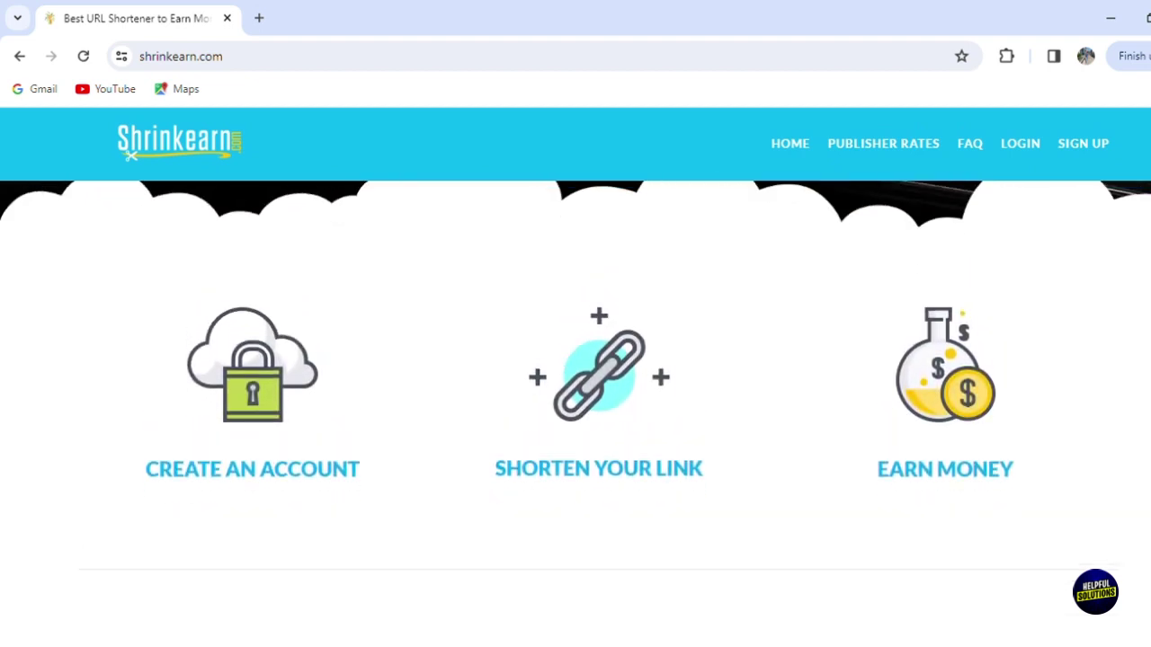
pyautogui.scroll(1, 575, 378)
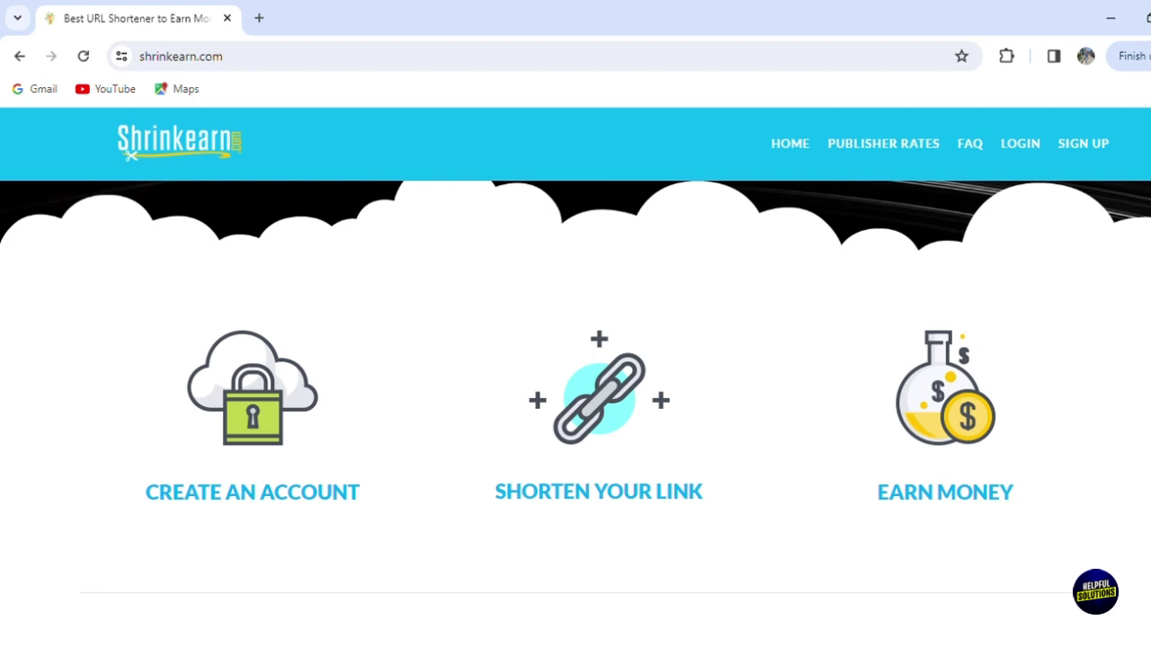
pyautogui.scroll(-1, 575, 384)
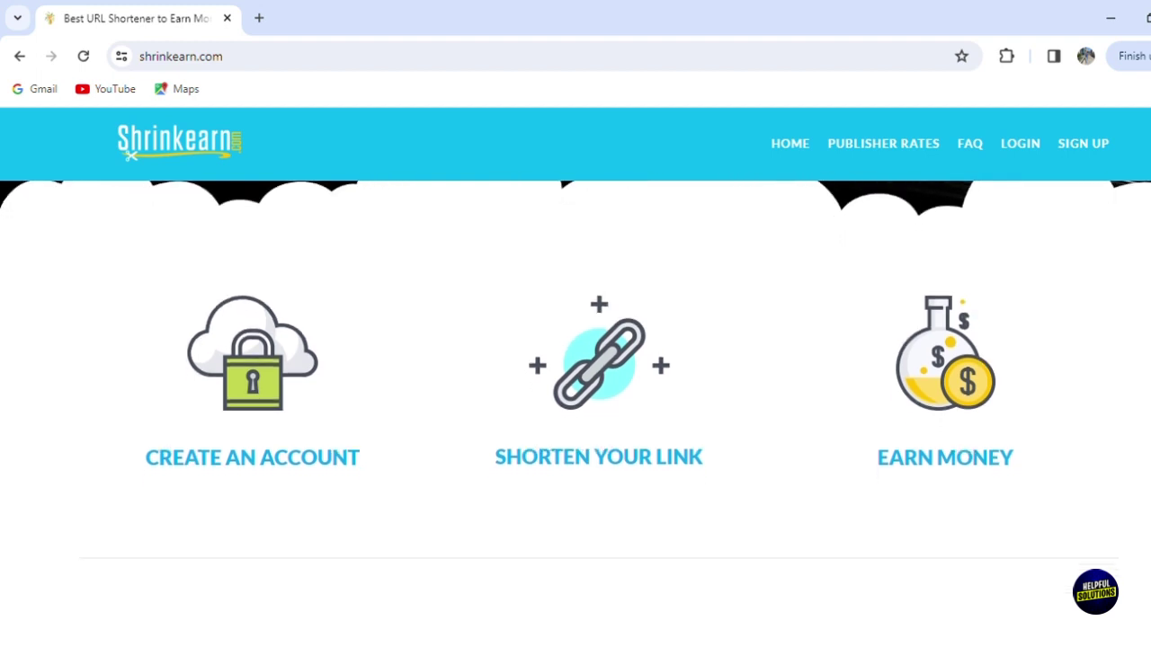
pyautogui.scroll(-2, 575, 360)
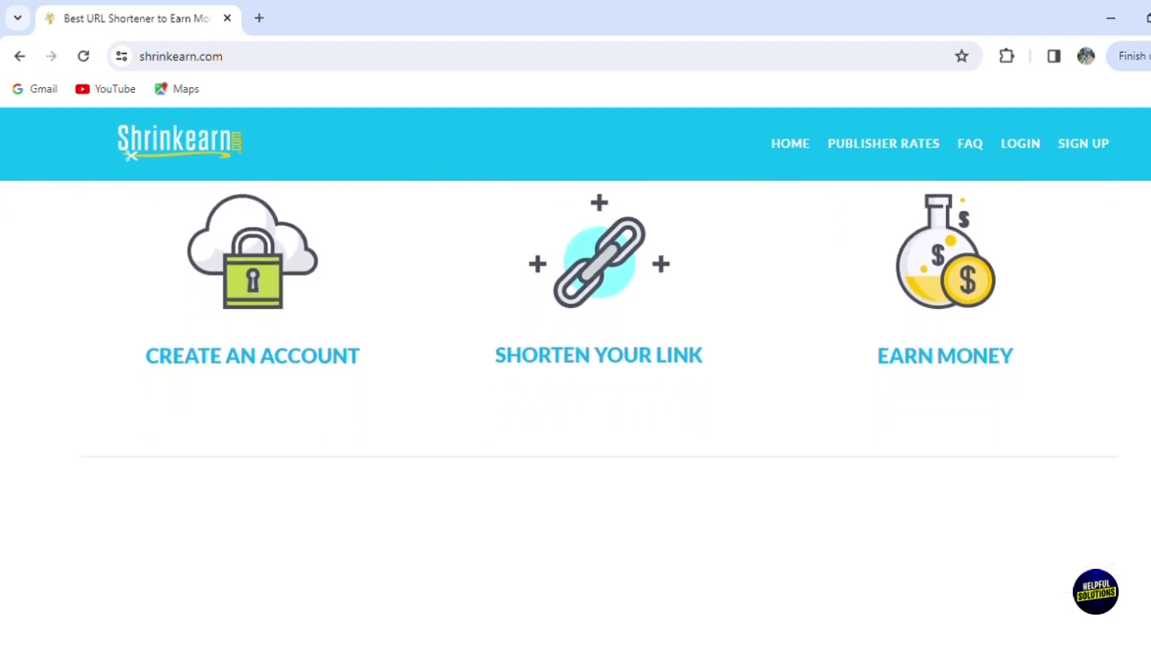
pyautogui.scroll(-2, 576, 359)
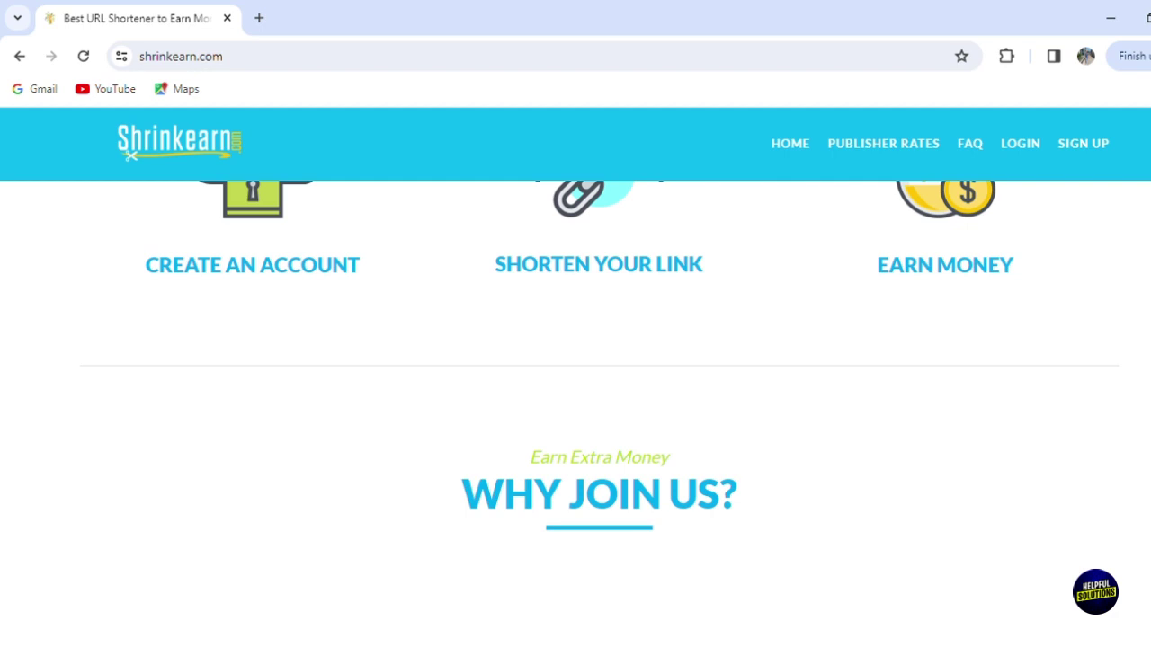
pyautogui.scroll(-2, 575, 359)
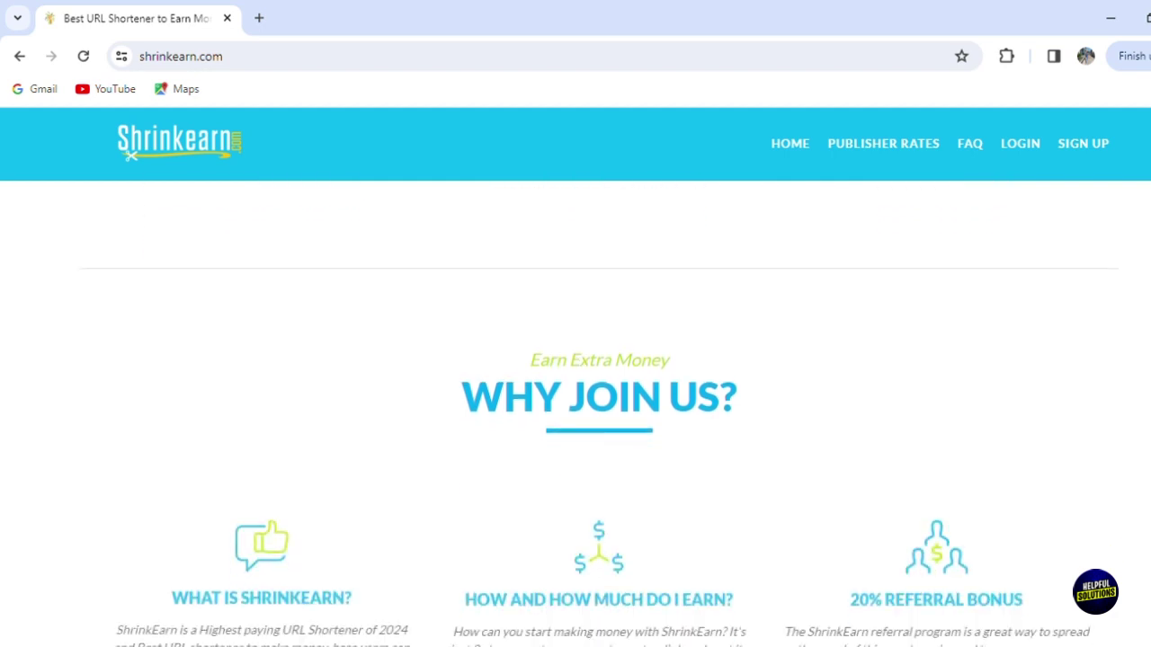
pyautogui.scroll(-2, 576, 360)
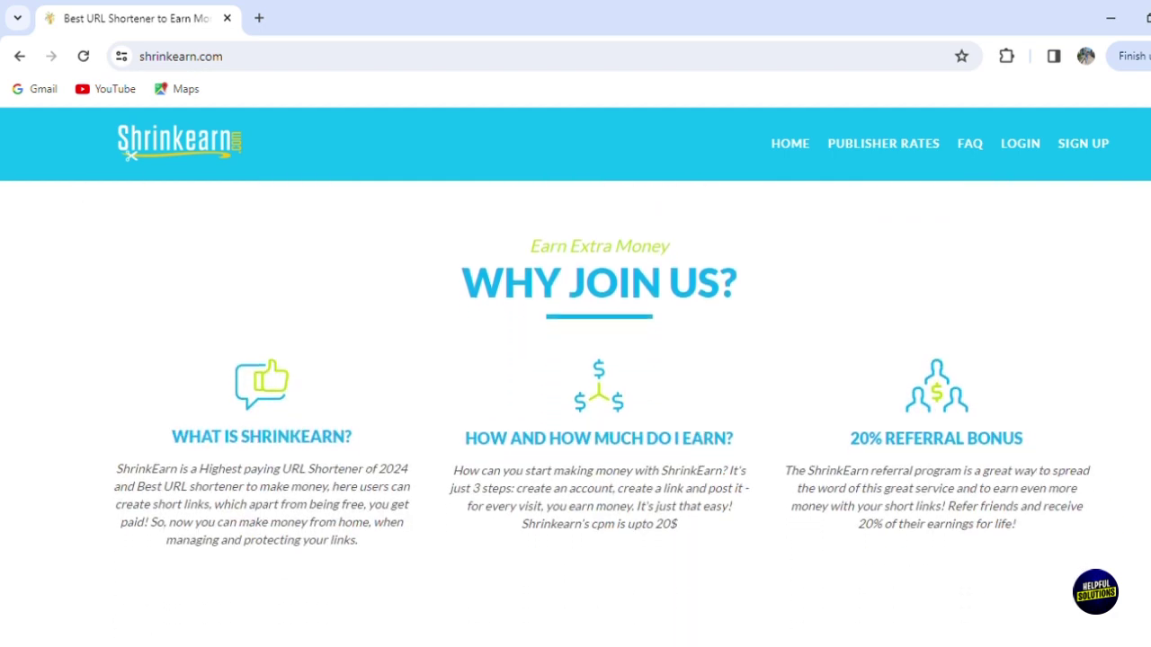
pyautogui.scroll(-3, 575, 359)
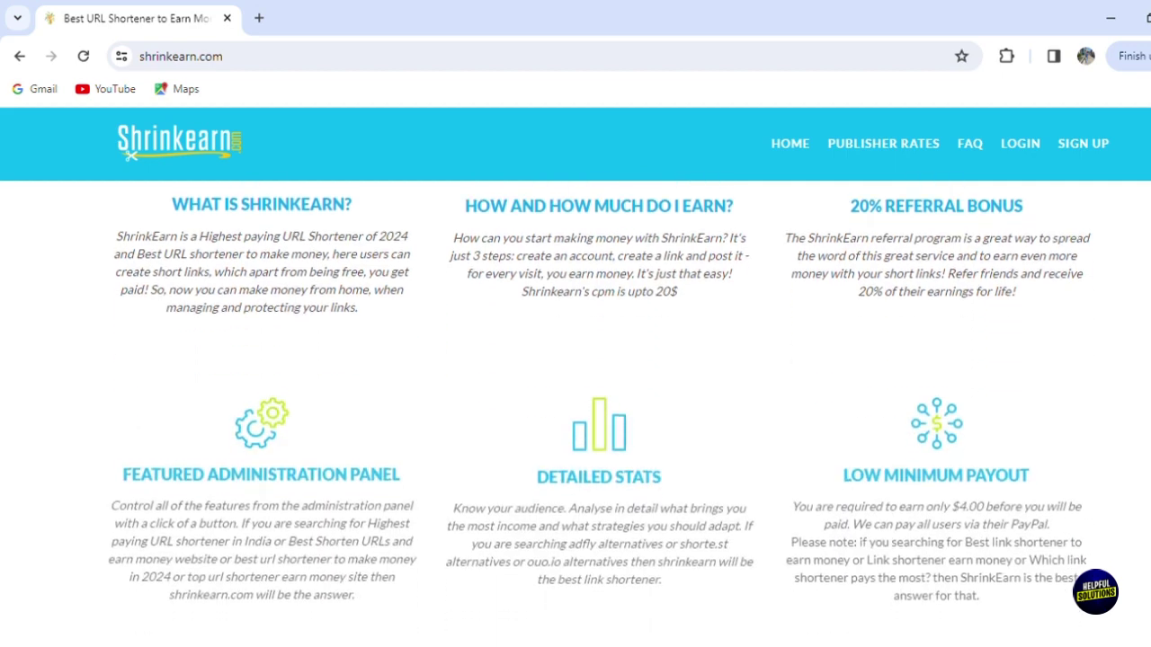
pyautogui.scroll(-3, 576, 414)
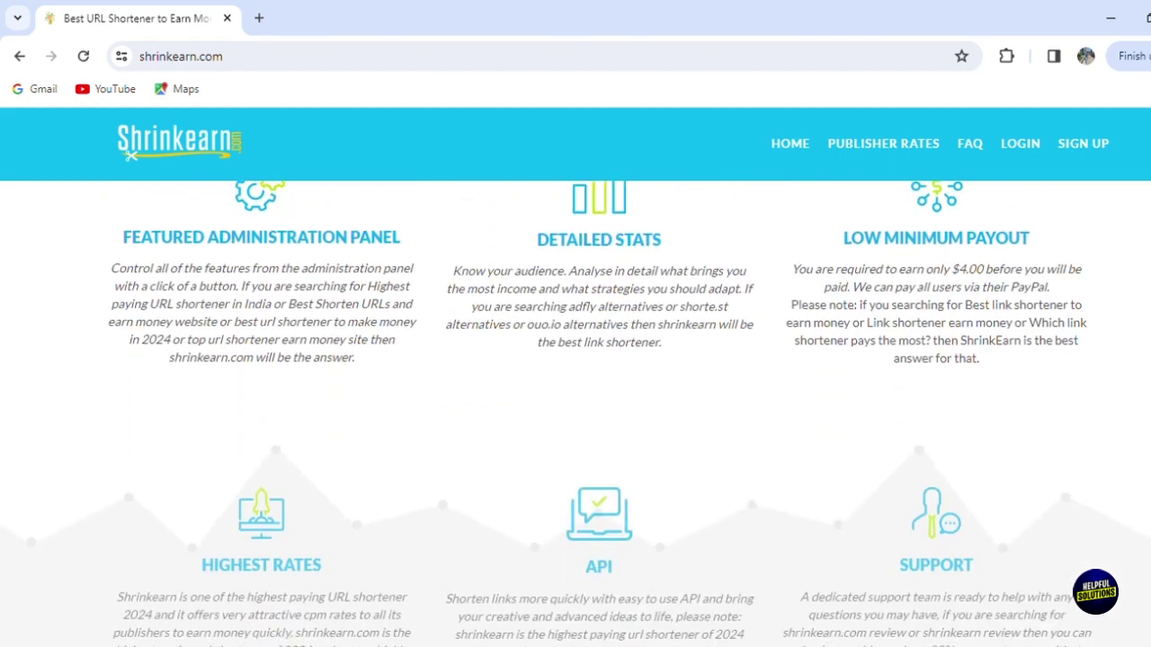
pyautogui.scroll(-3, 575, 359)
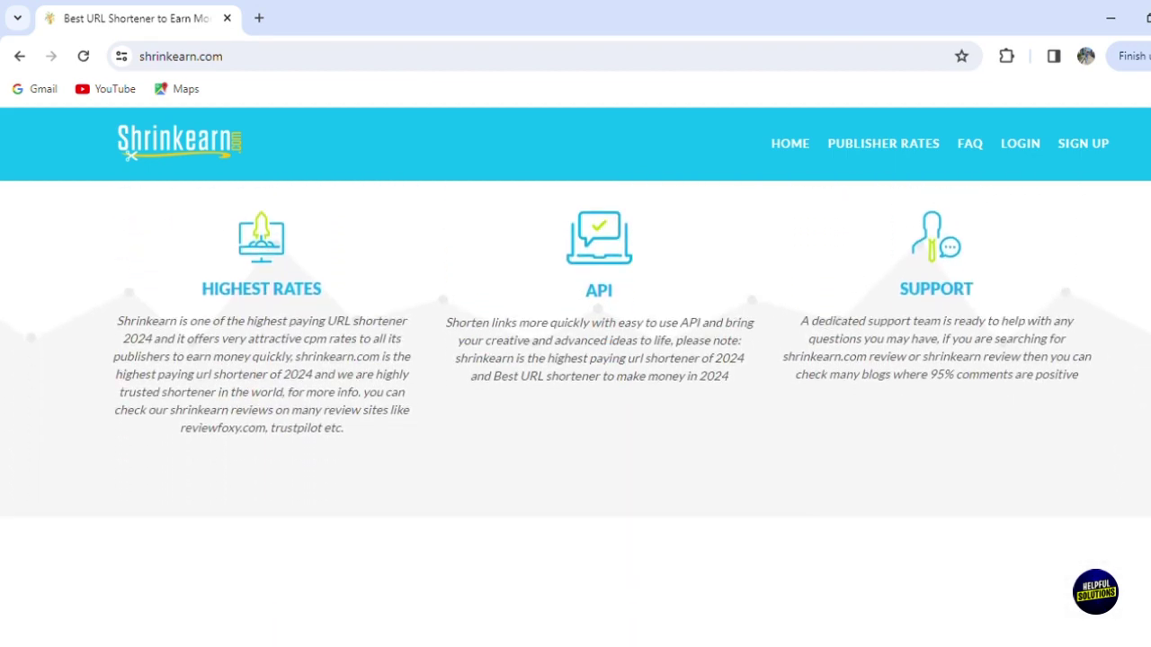
pyautogui.scroll(-3, 575, 360)
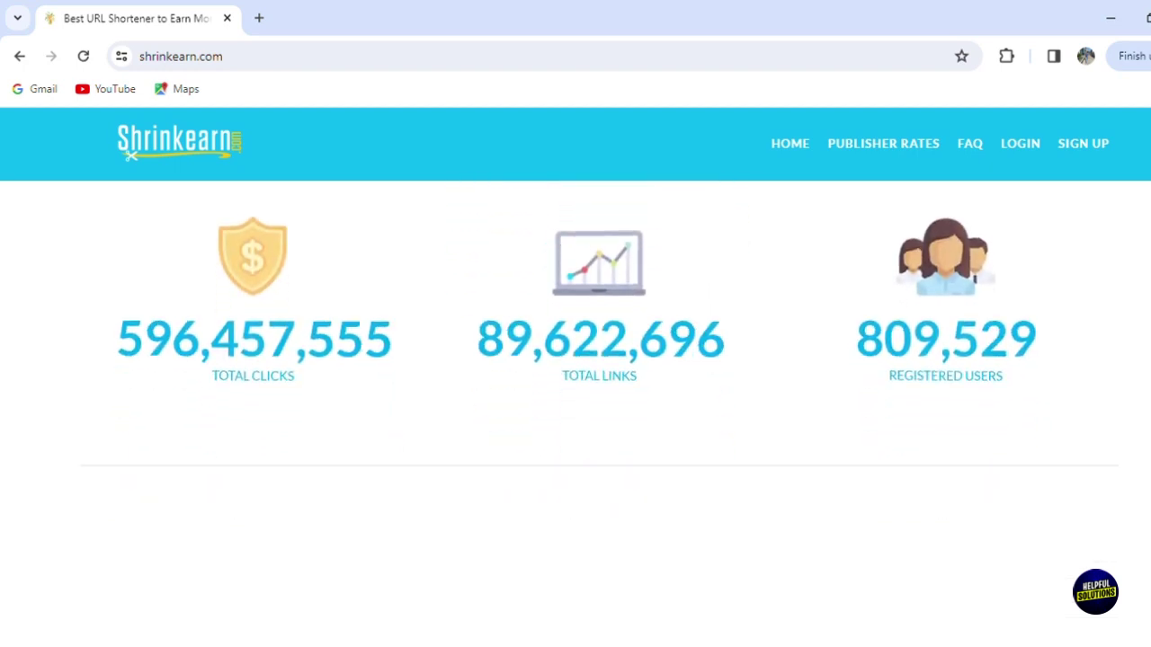
pyautogui.scroll(-5, 576, 359)
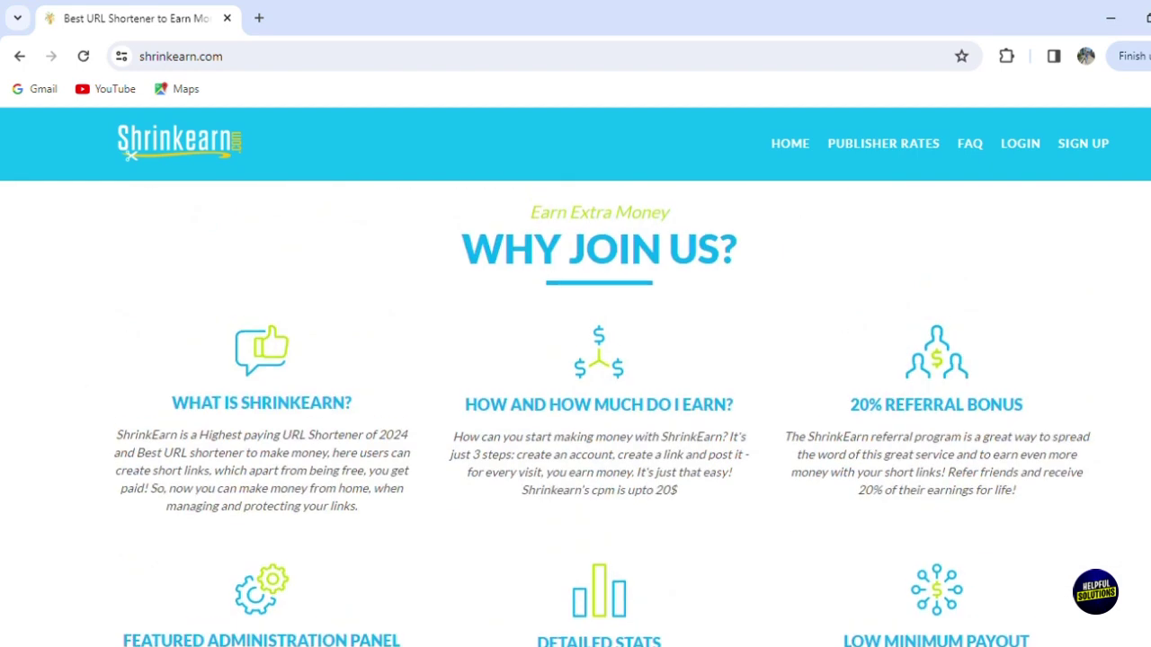
pyautogui.scroll(4, 576, 360)
pyautogui.scroll(5, 575, 360)
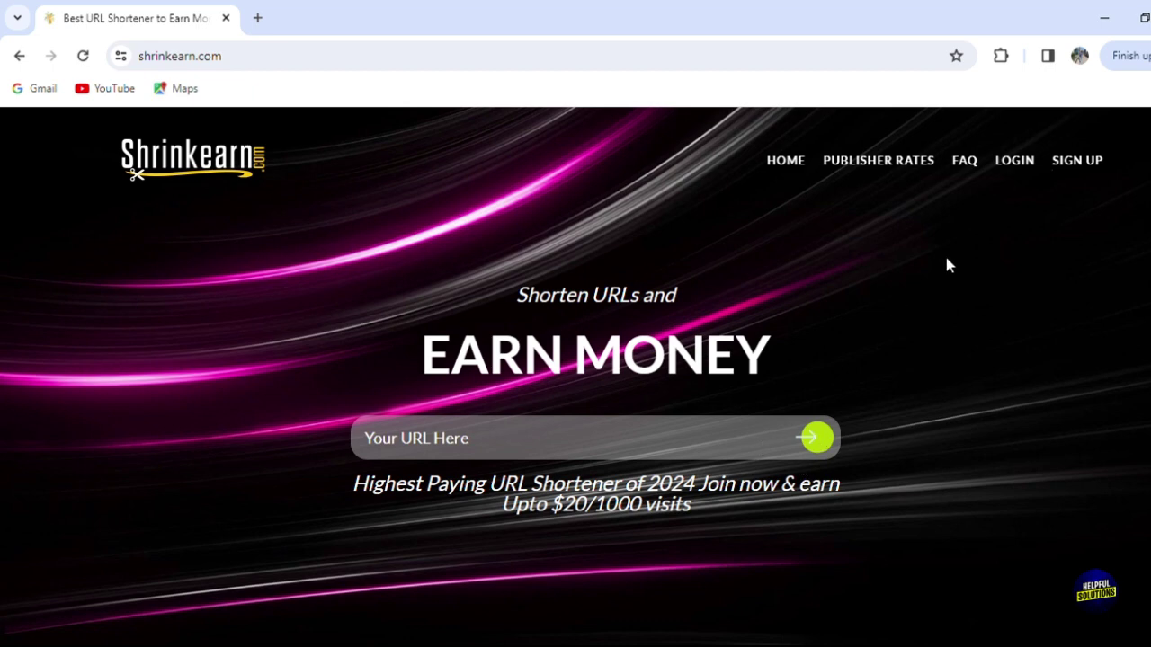
# Step: Open the registration page and enter a username, e-mail address and password
pyautogui.click(1095, 171)
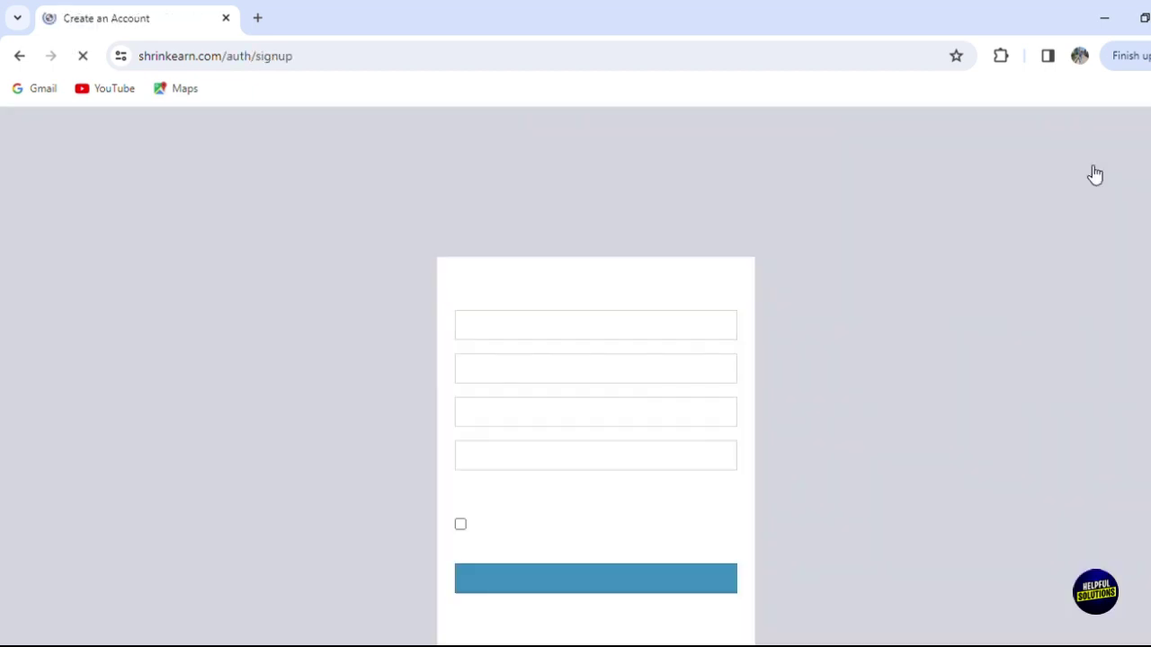
pyautogui.scroll(-2, 596, 359)
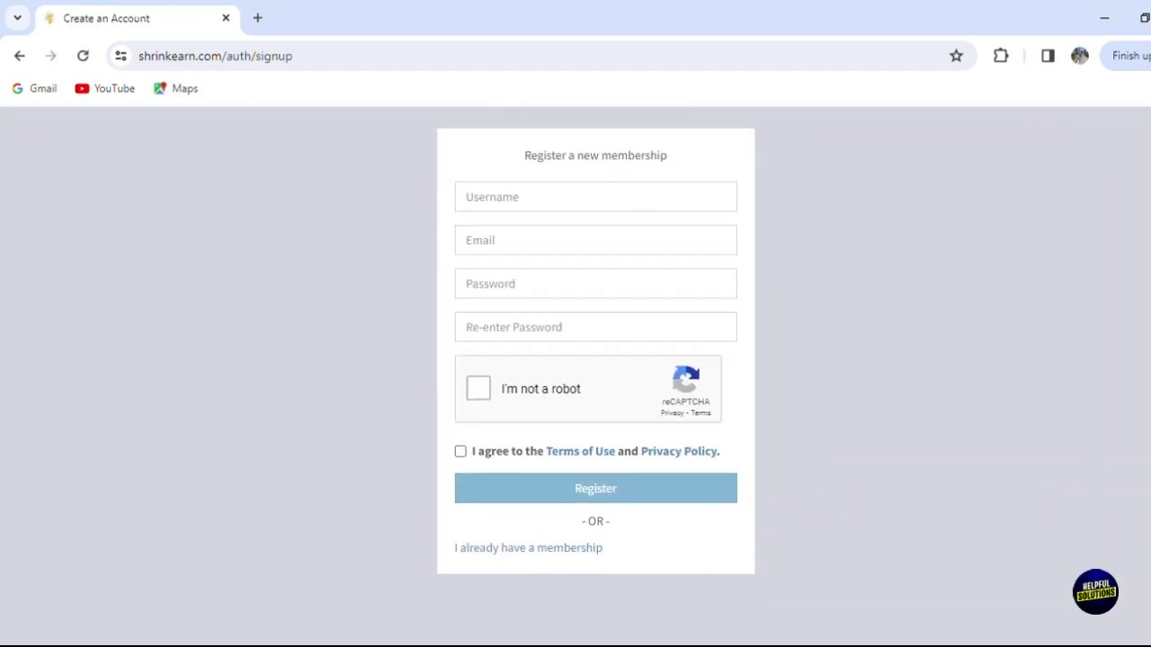
pyautogui.click(580, 207)
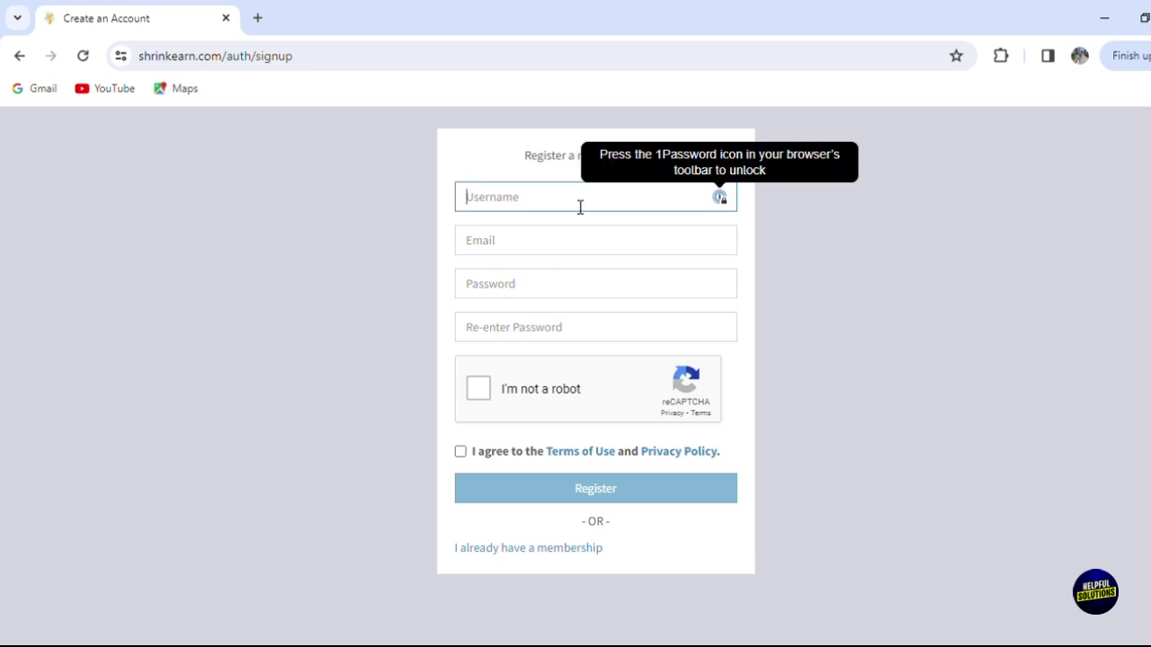
pyautogui.write('modey')
pyautogui.press('Tab')
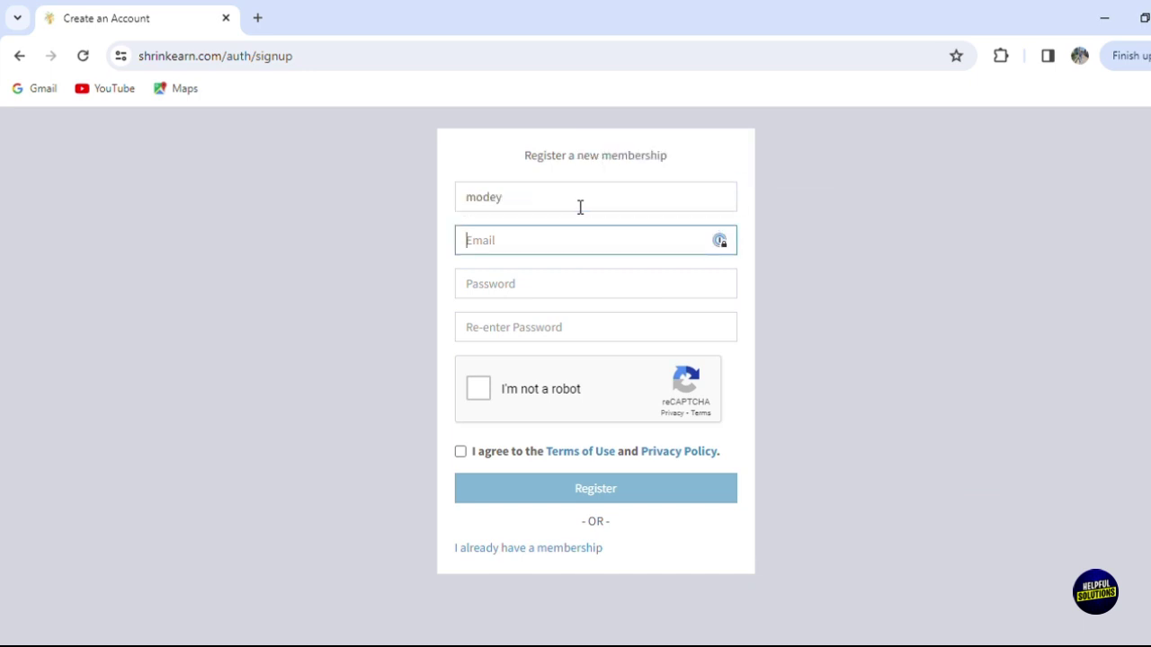
pyautogui.press('Tab')
pyautogui.write('••••••••••')
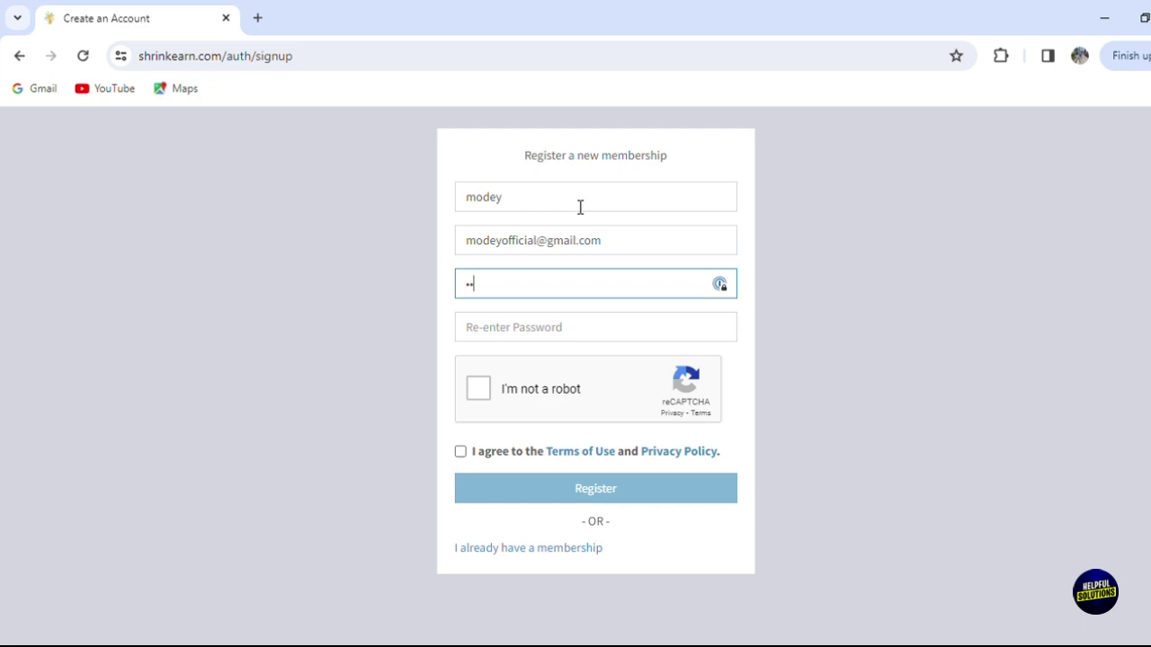
pyautogui.write('••')
pyautogui.press('Tab')
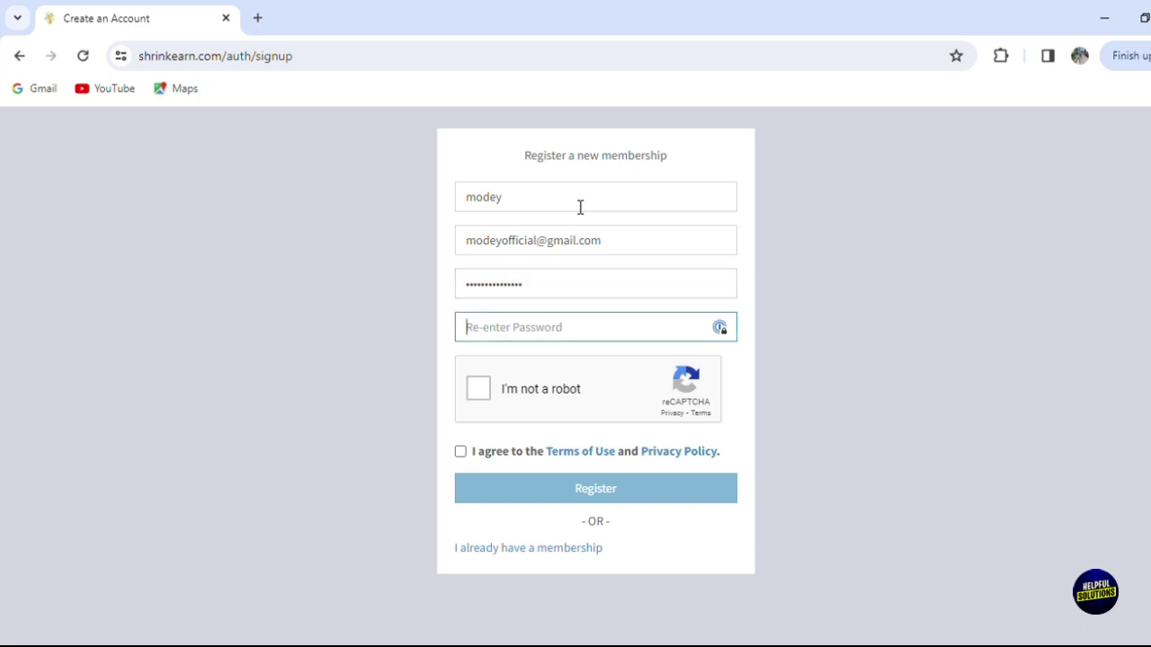
pyautogui.write('••••••••••••')
# Step: Solve the bicycle reCAPTCHA, accept the Terms of Use, and submit the registration
pyautogui.click(479, 390)
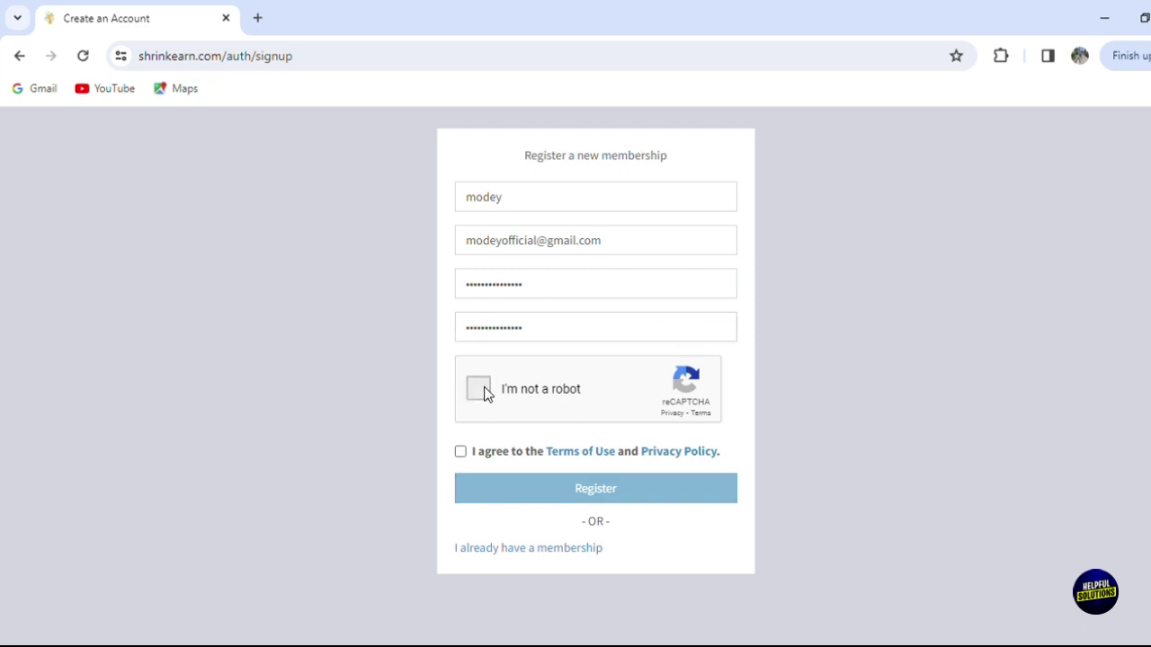
pyautogui.click(742, 463)
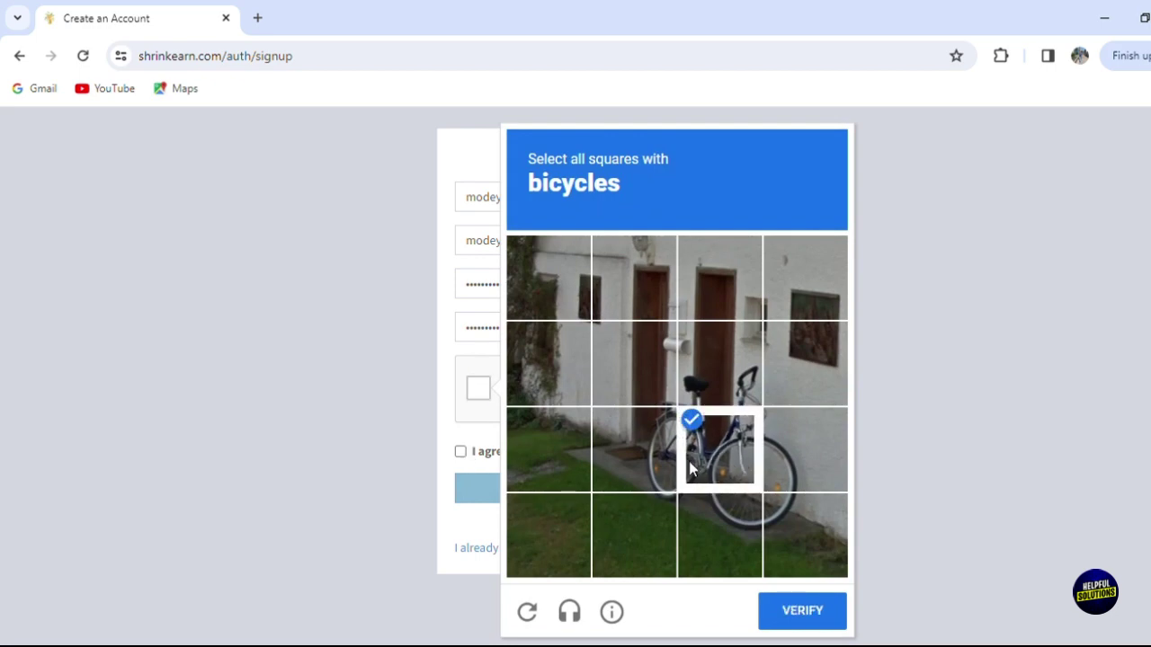
pyautogui.click(649, 449)
pyautogui.click(685, 388)
pyautogui.click(727, 528)
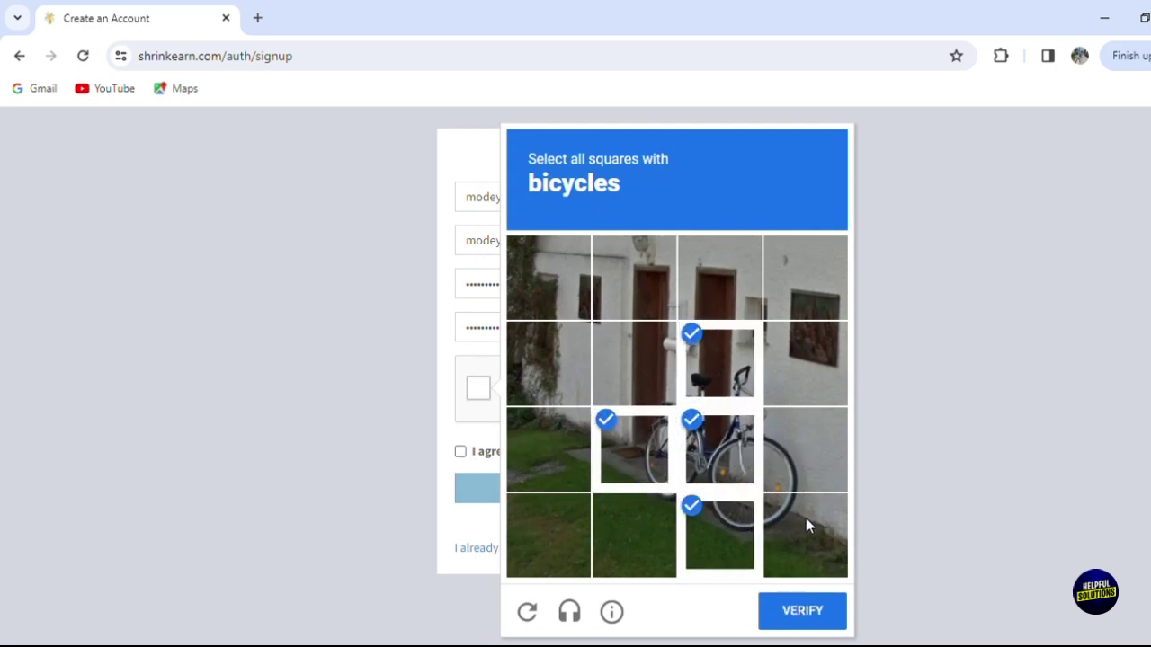
pyautogui.click(805, 518)
pyautogui.click(802, 485)
pyautogui.click(814, 612)
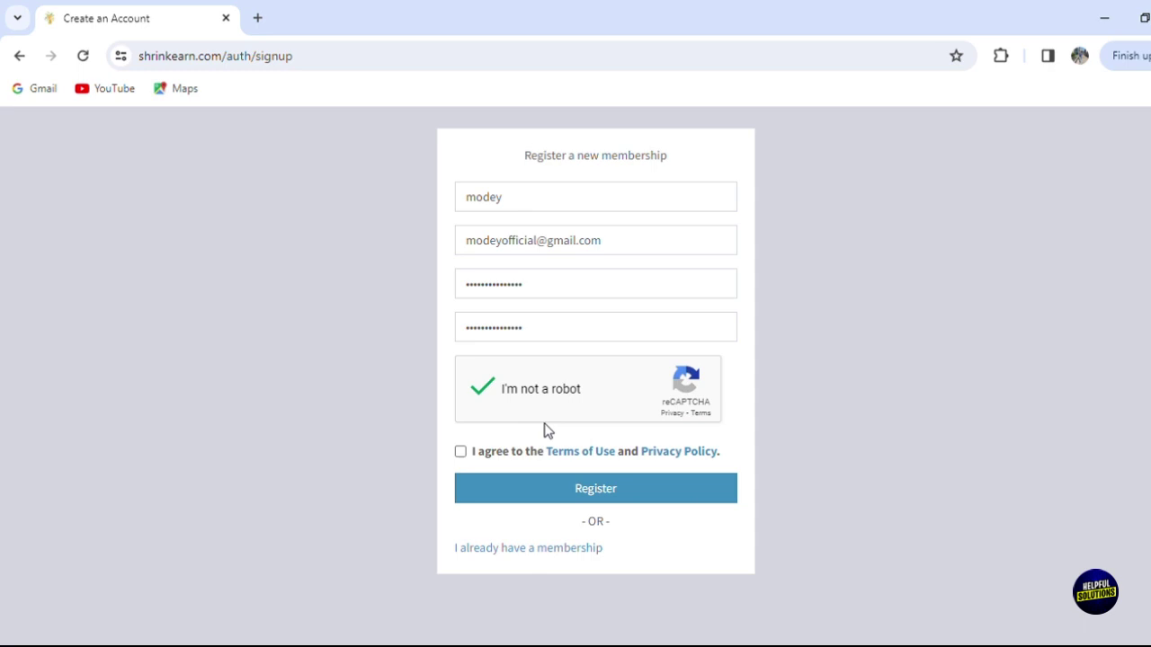
pyautogui.click(460, 452)
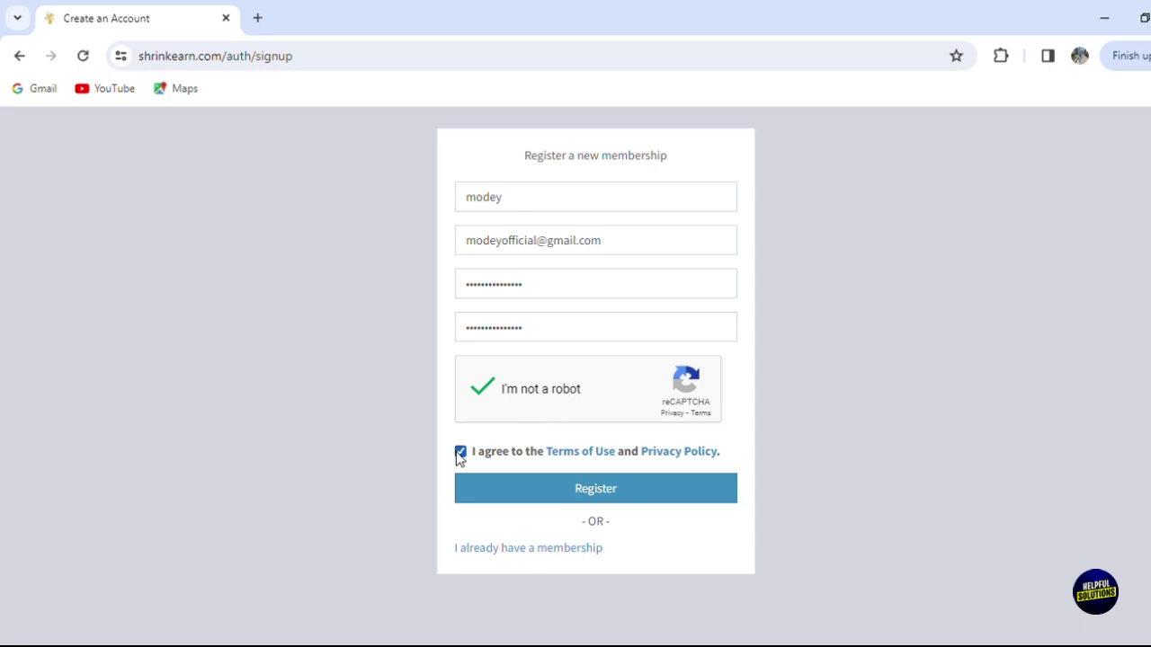
pyautogui.click(568, 492)
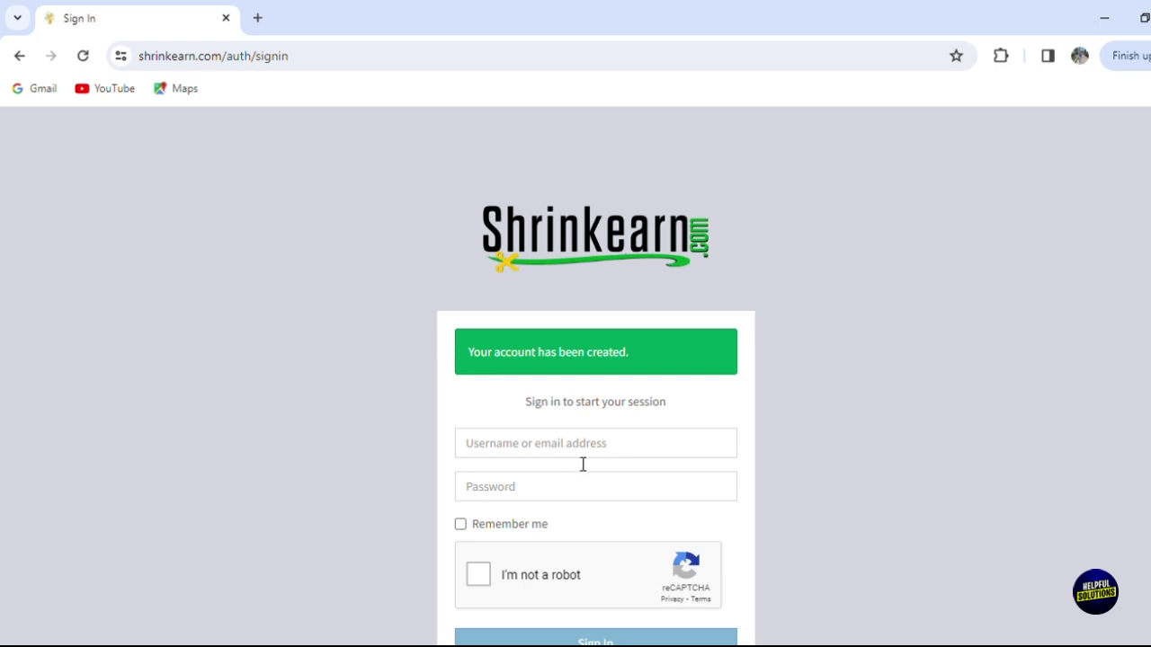
# Step: Enter the account's e-mail address and password on the sign-in form
pyautogui.click(598, 456)
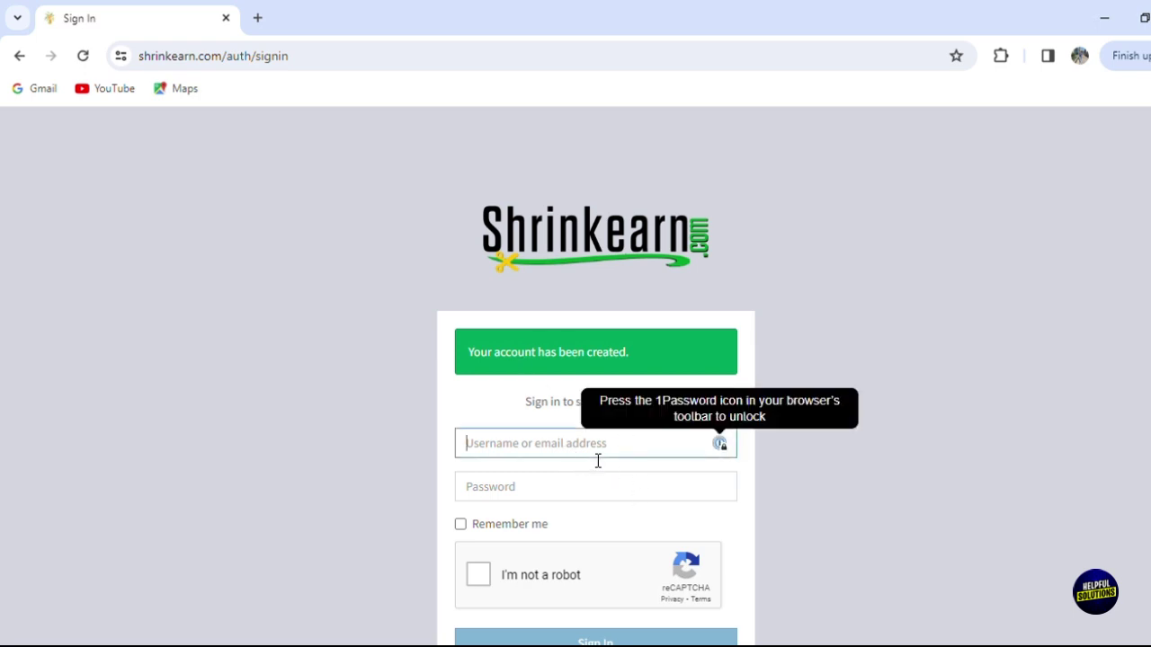
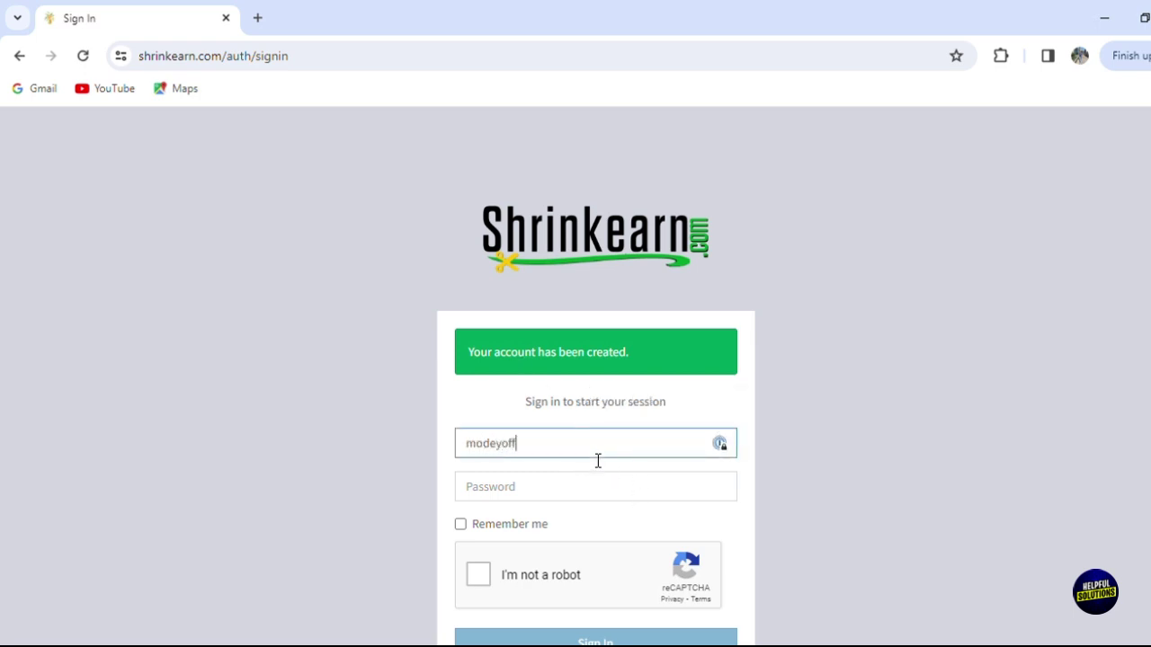
pyautogui.press('Tab')
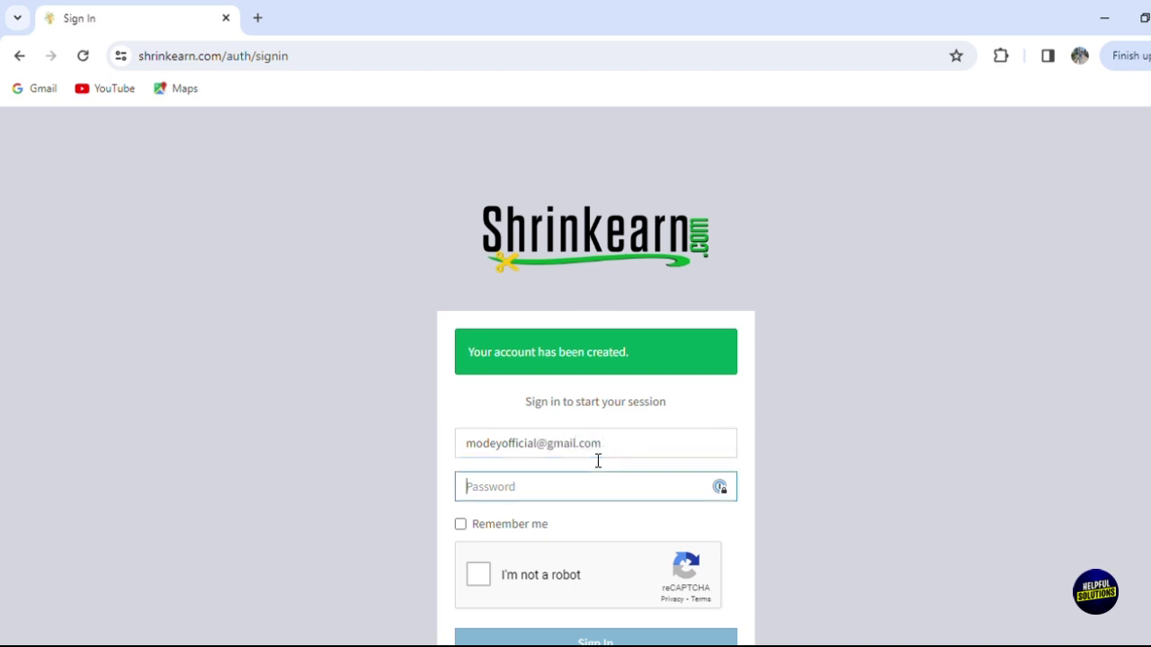
# Step: Pass the motorcycle reCAPTCHA challenge and sign in
pyautogui.click(478, 575)
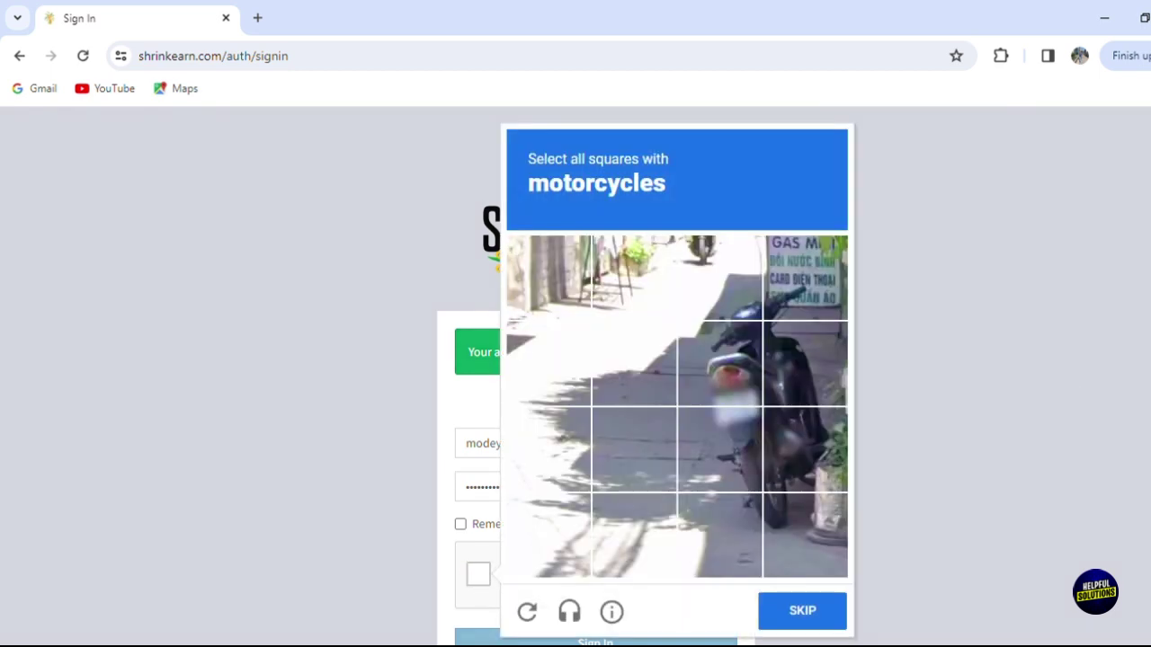
pyautogui.click(744, 439)
pyautogui.click(728, 368)
pyautogui.click(801, 369)
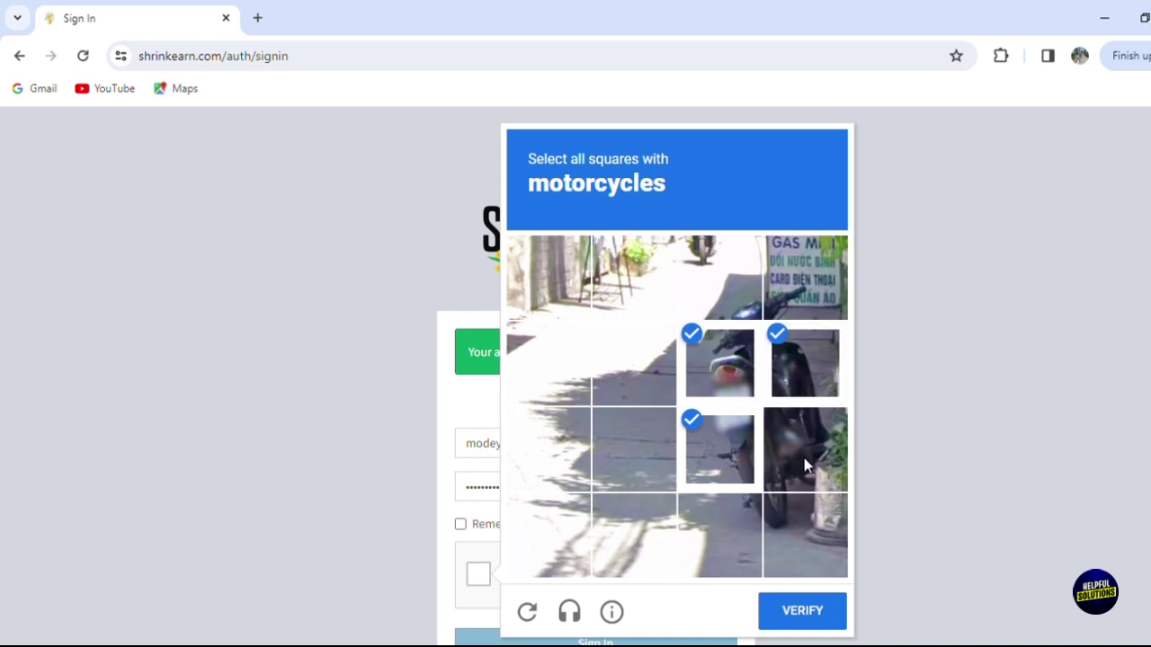
pyautogui.click(804, 458)
pyautogui.click(790, 511)
pyautogui.click(803, 610)
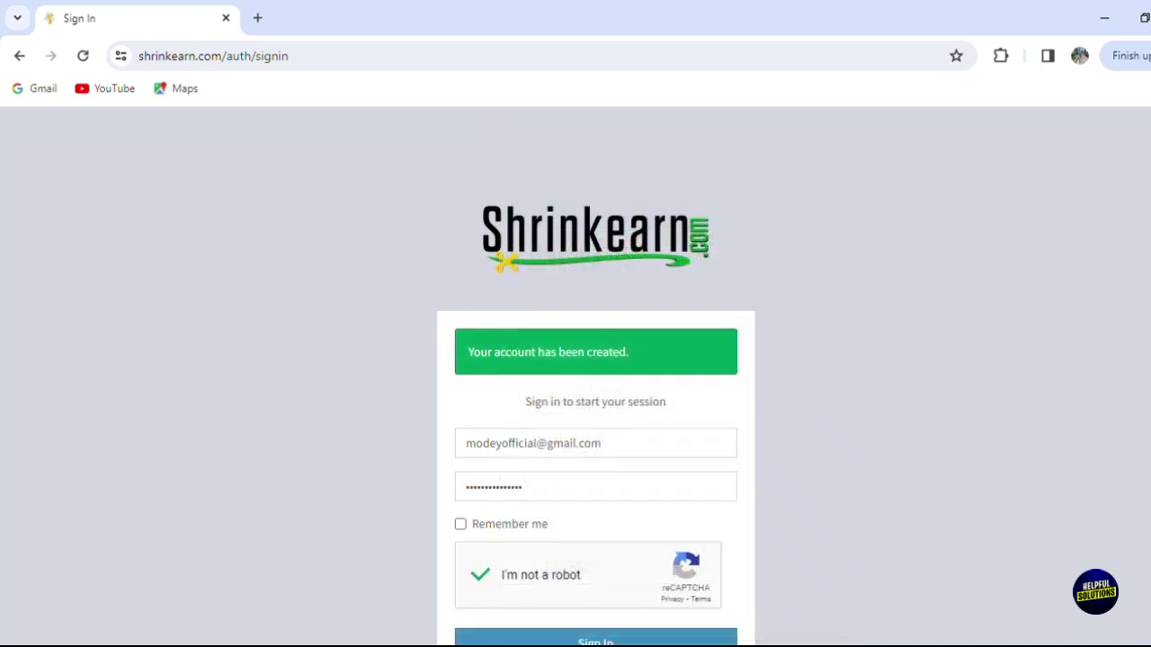
pyautogui.scroll(-1, 749, 516)
pyautogui.click(687, 538)
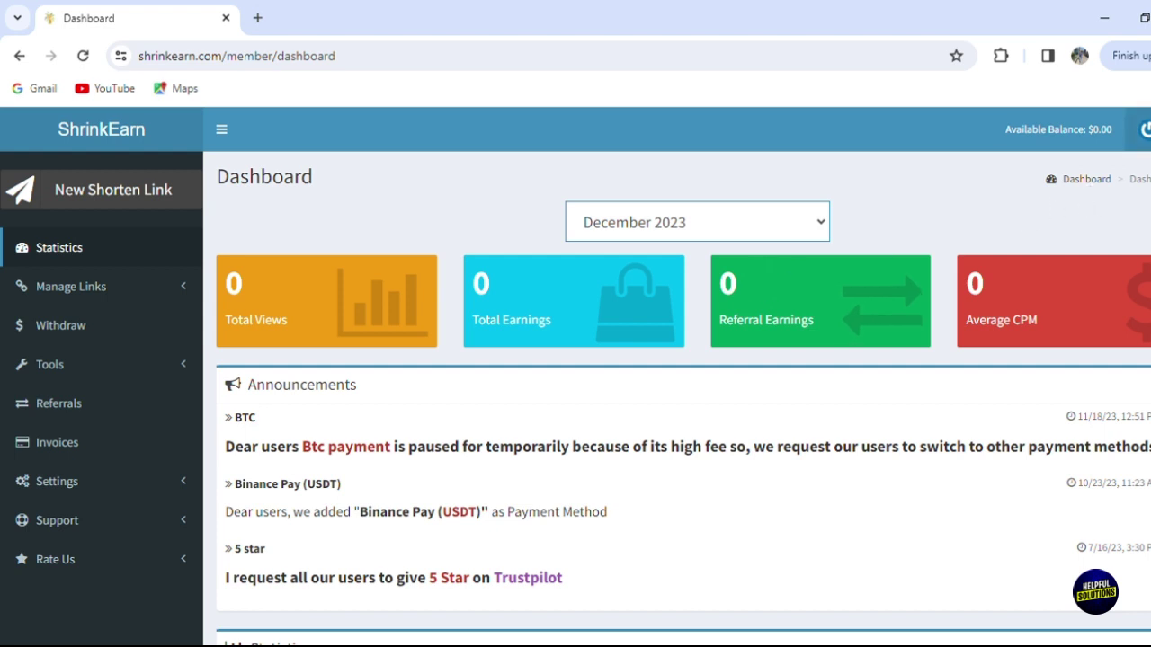
# Step: Show the member profile panel from the power icon at the top right
pyautogui.click(1144, 130)
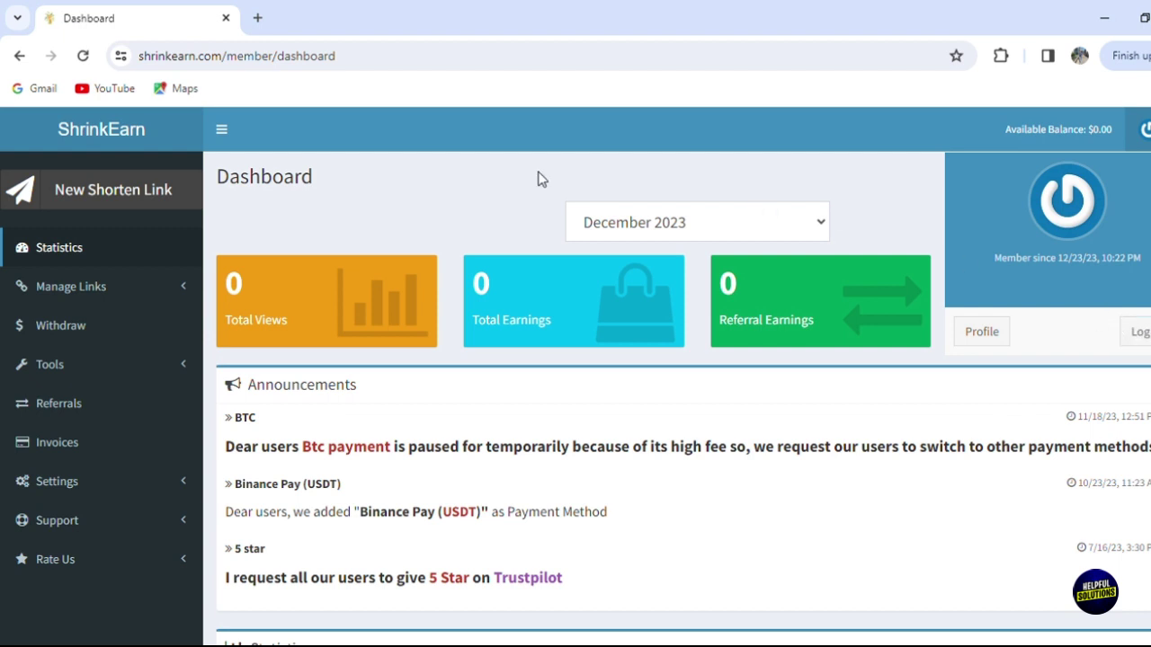
# Step: Expand Manage Links and open the All Links list
pyautogui.click(167, 284)
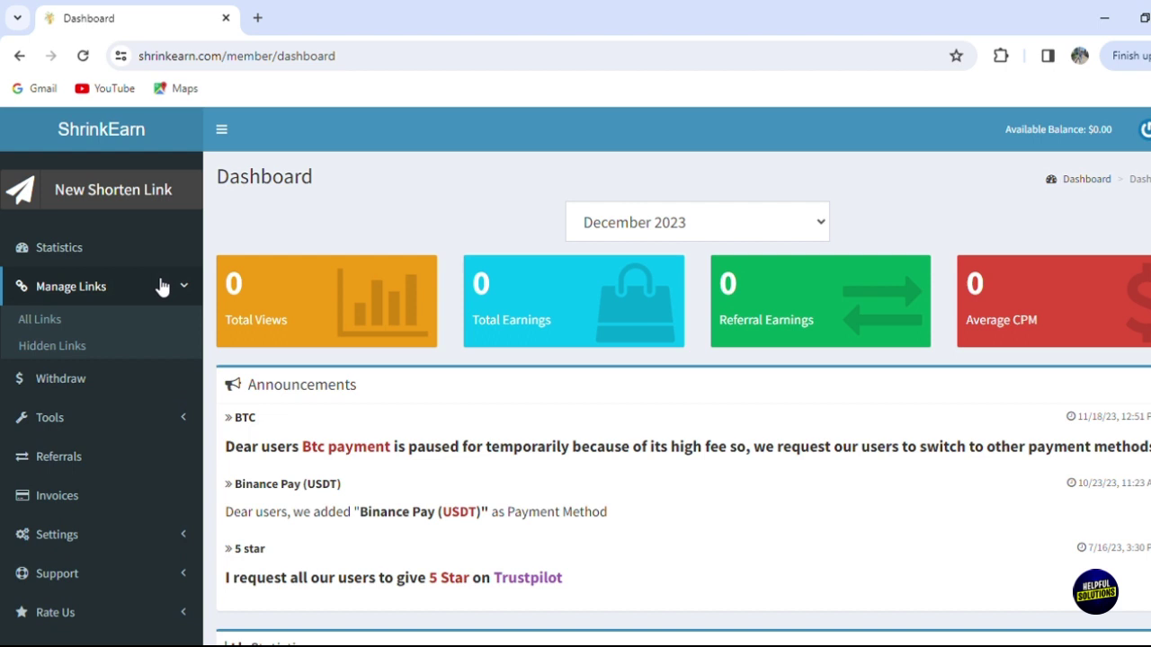
pyautogui.click(94, 325)
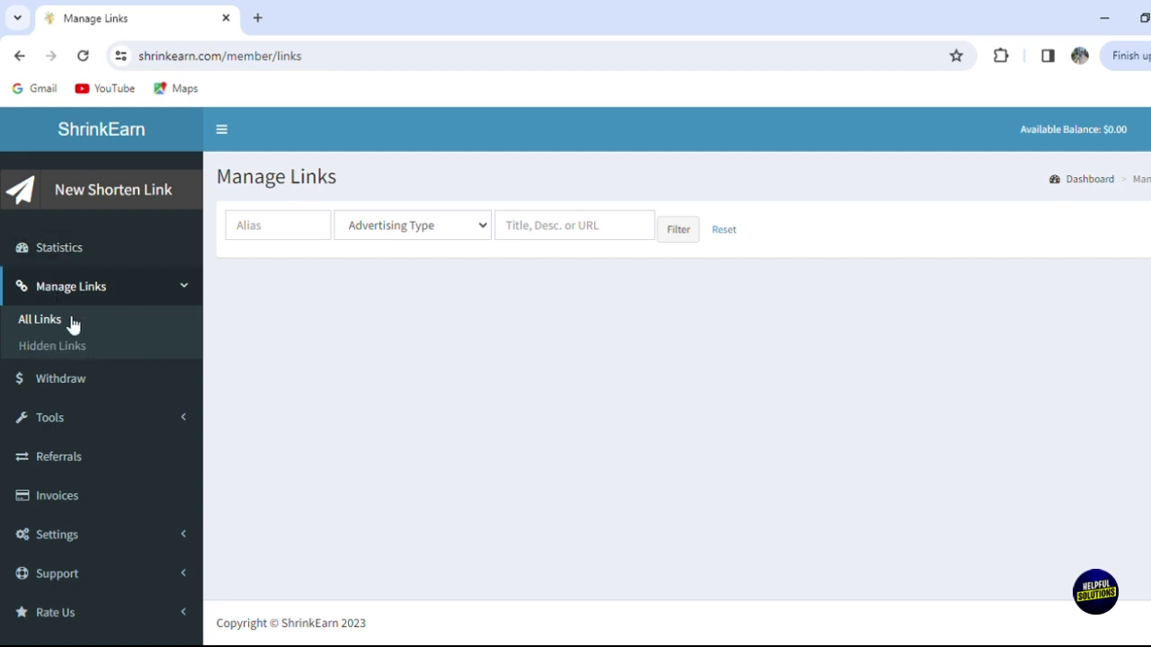
pyautogui.click(74, 324)
# Step: Filter links by alias 'me' and the pasted page URL, then reset the filters
pyautogui.click(623, 225)
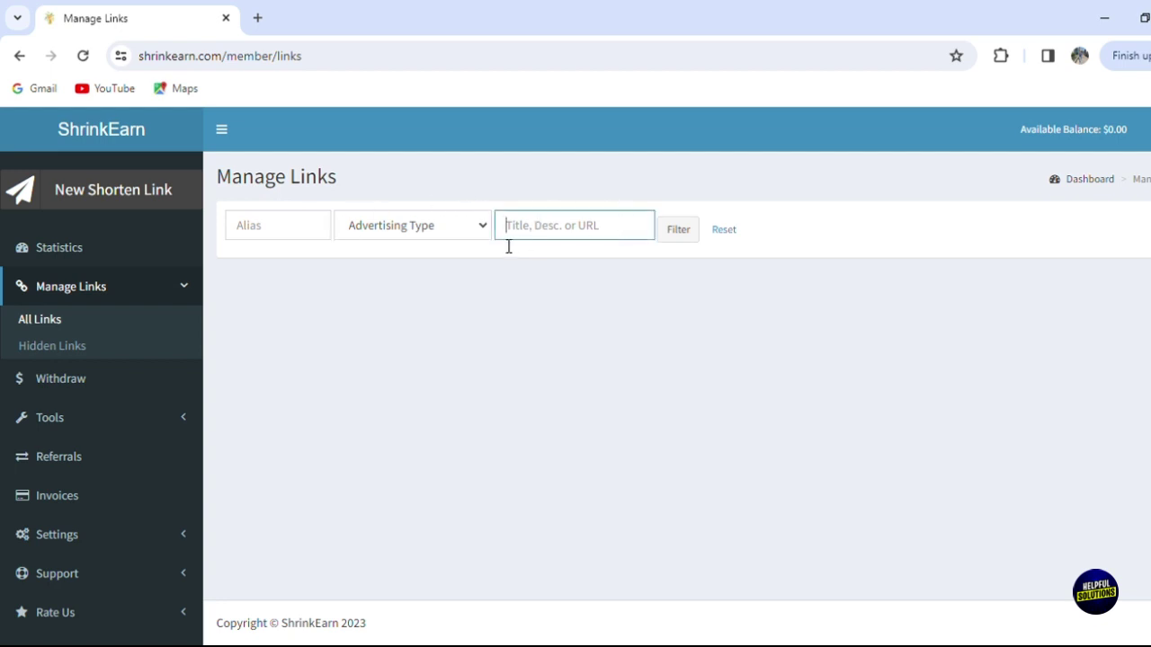
pyautogui.click(297, 227)
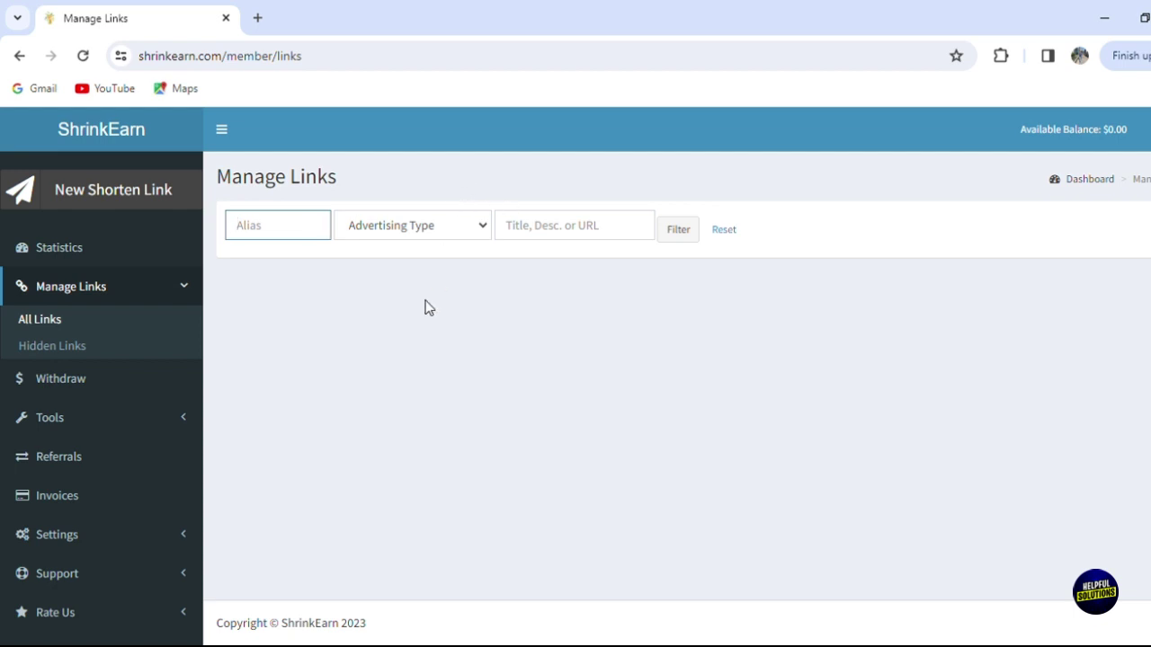
pyautogui.write('me')
pyautogui.click(385, 55)
pyautogui.hotkey('ctrl', 'c')
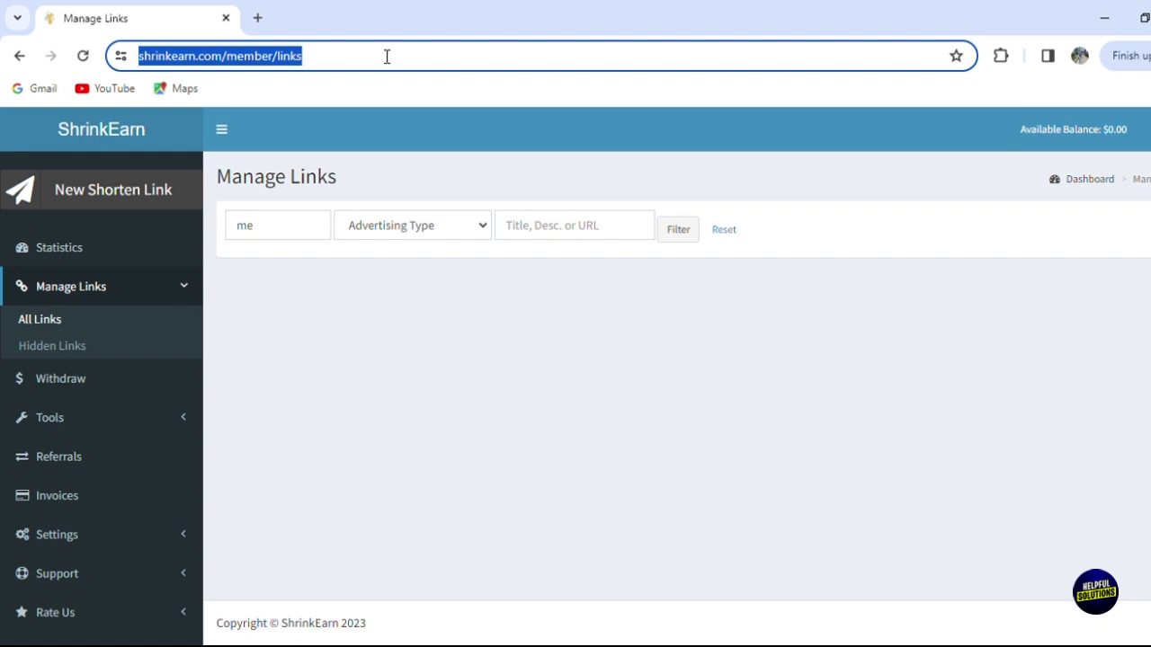
pyautogui.click(604, 225)
pyautogui.hotkey('ctrl', 'v')
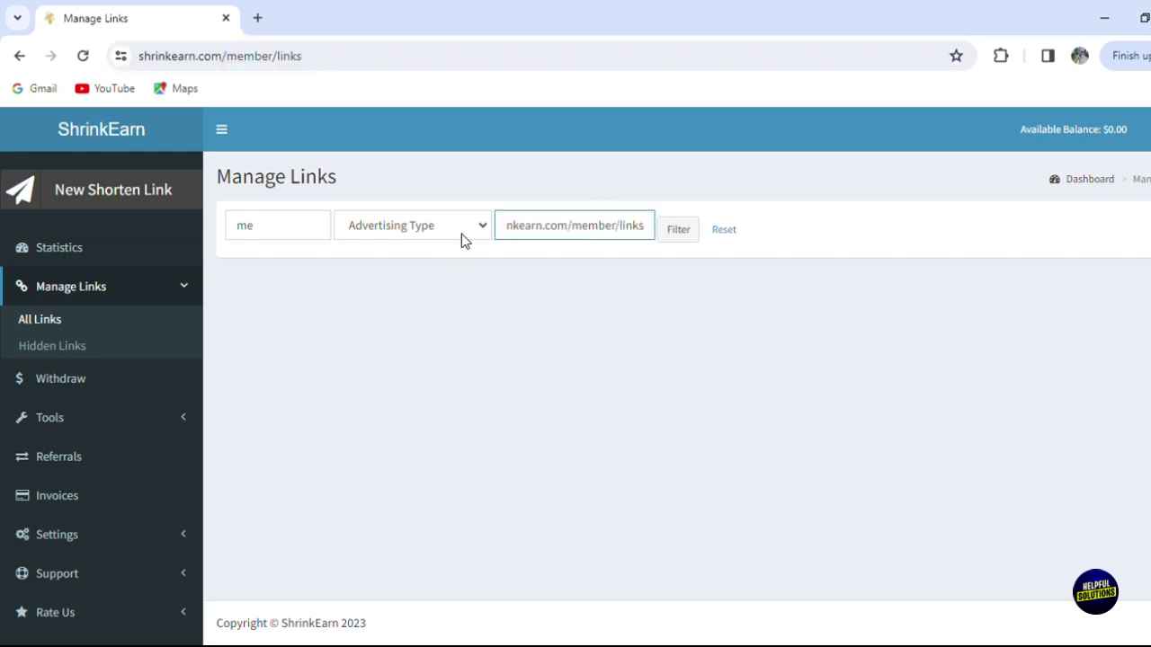
pyautogui.click(463, 240)
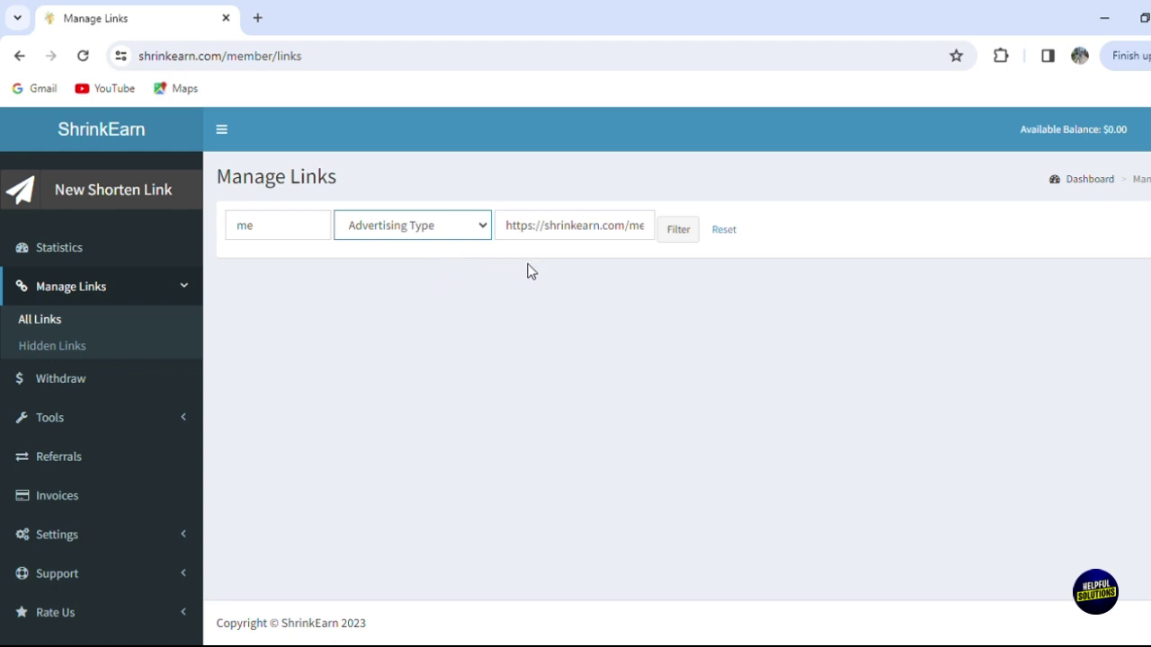
pyautogui.click(691, 236)
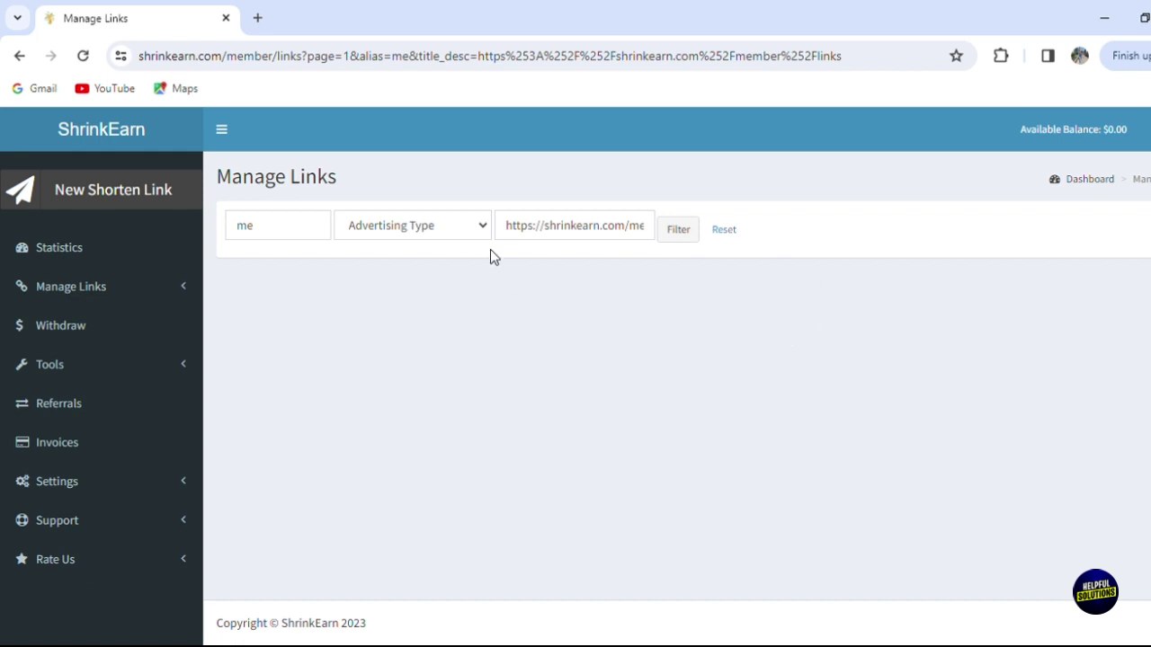
pyautogui.click(732, 239)
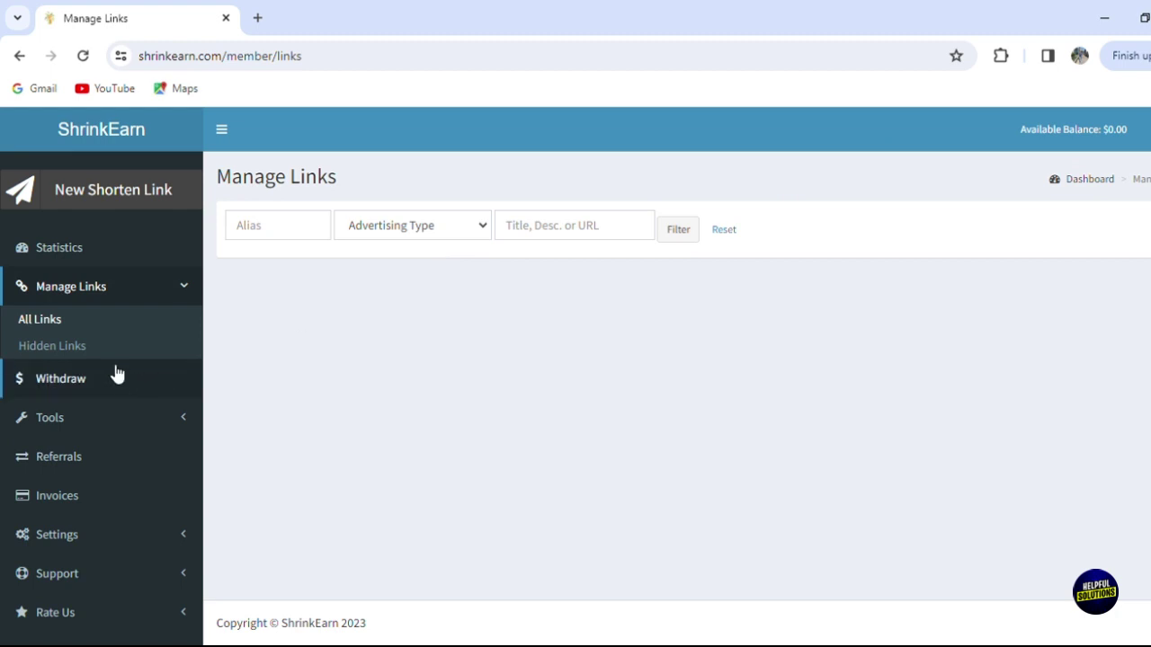
# Step: View Hidden Links, then go to the Withdraw Funds page
pyautogui.click(70, 351)
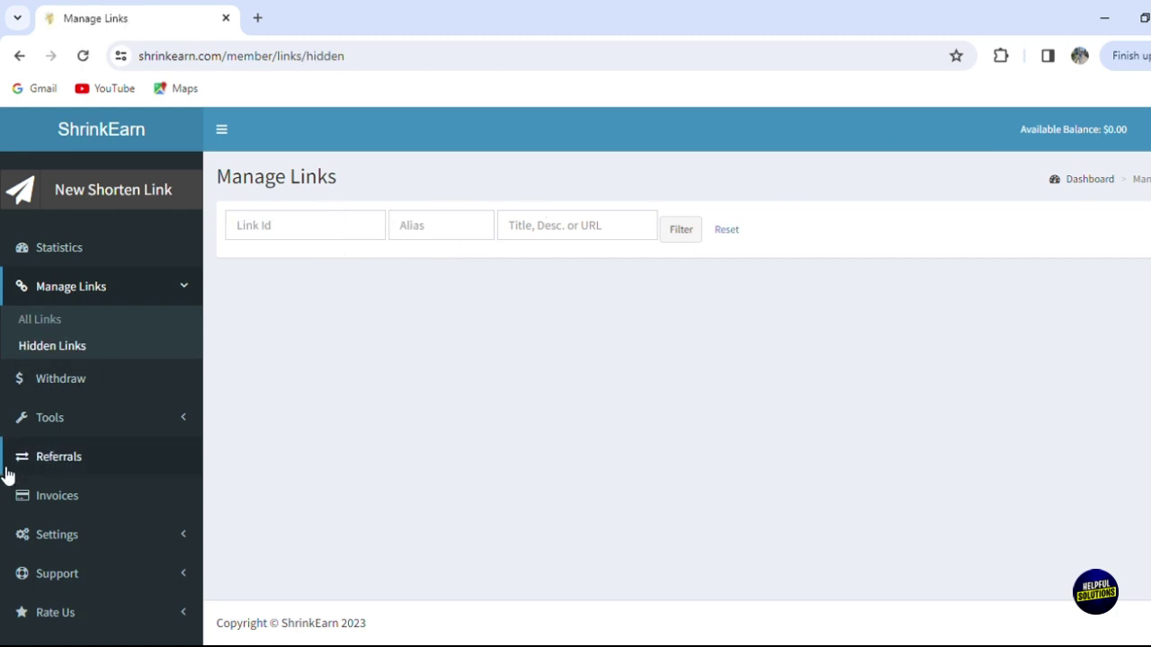
pyautogui.click(87, 382)
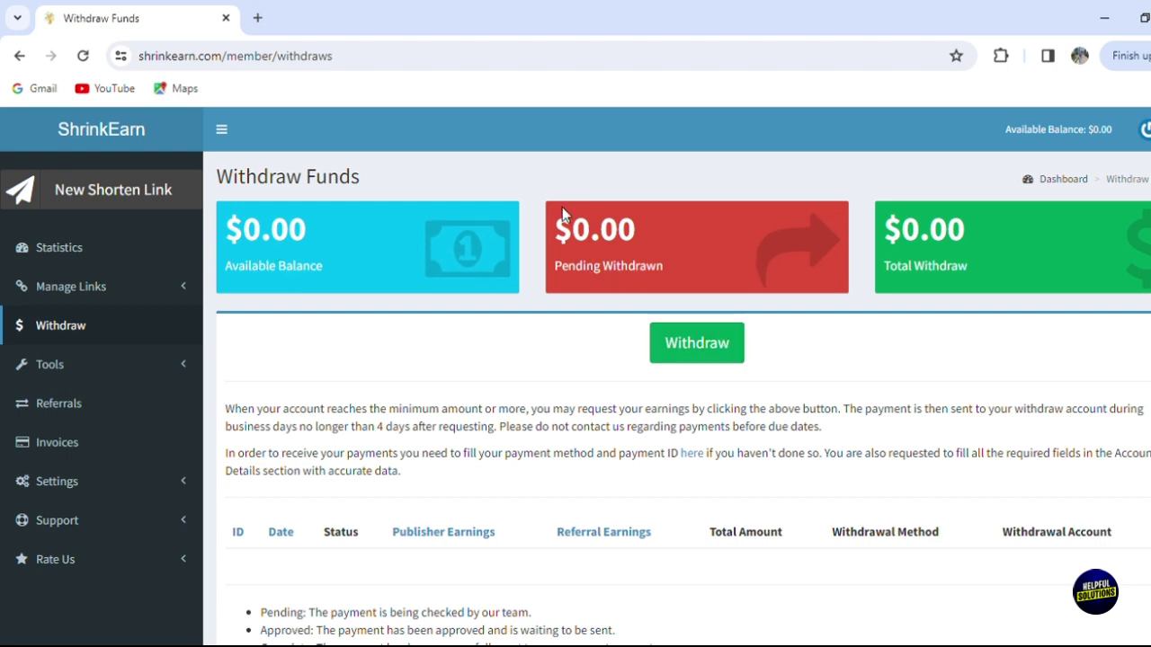
# Step: Request and confirm a withdrawal, then scroll through the $0.00 balances and empty history
pyautogui.click(716, 356)
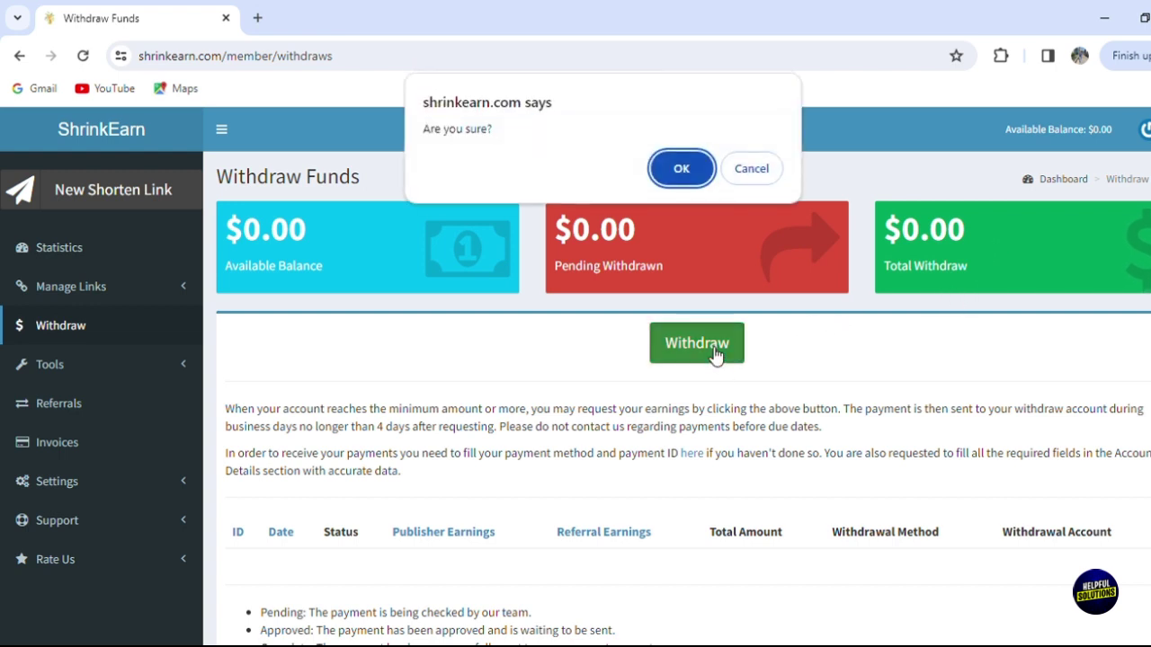
pyautogui.click(680, 169)
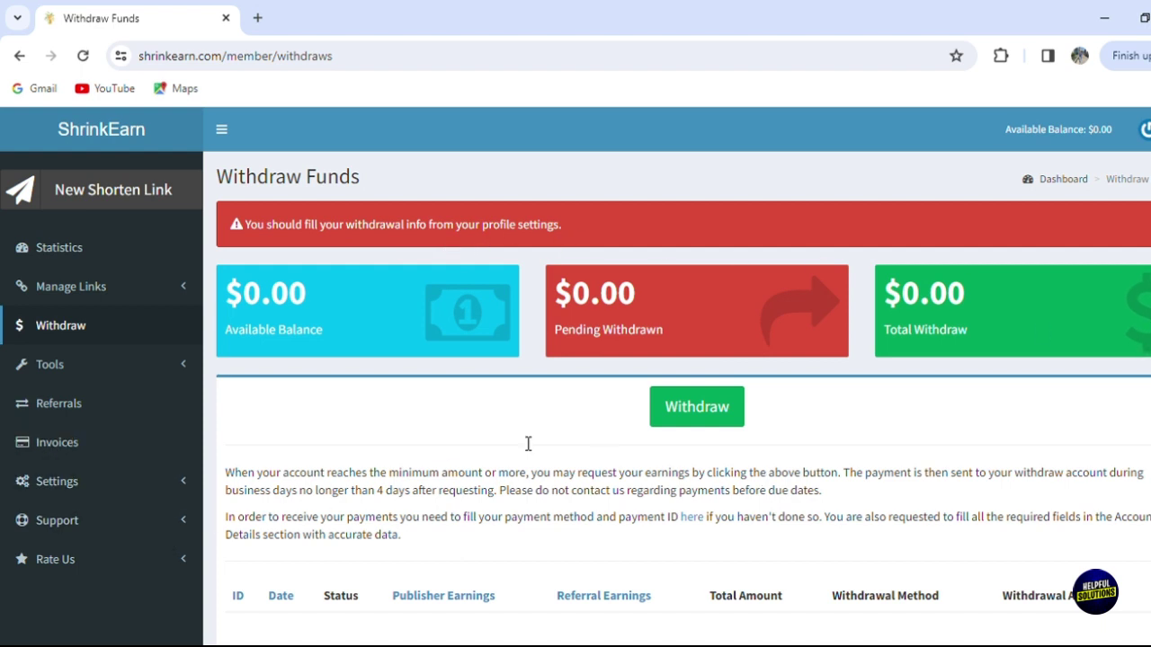
pyautogui.scroll(-3, 614, 574)
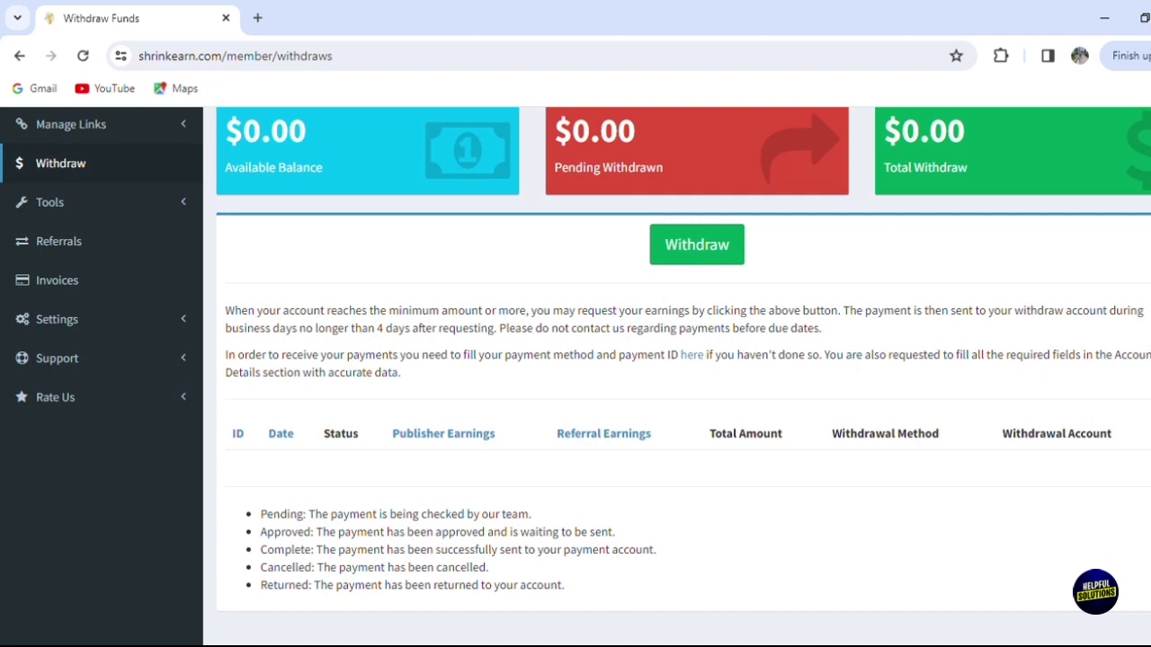
pyautogui.scroll(-2, 614, 574)
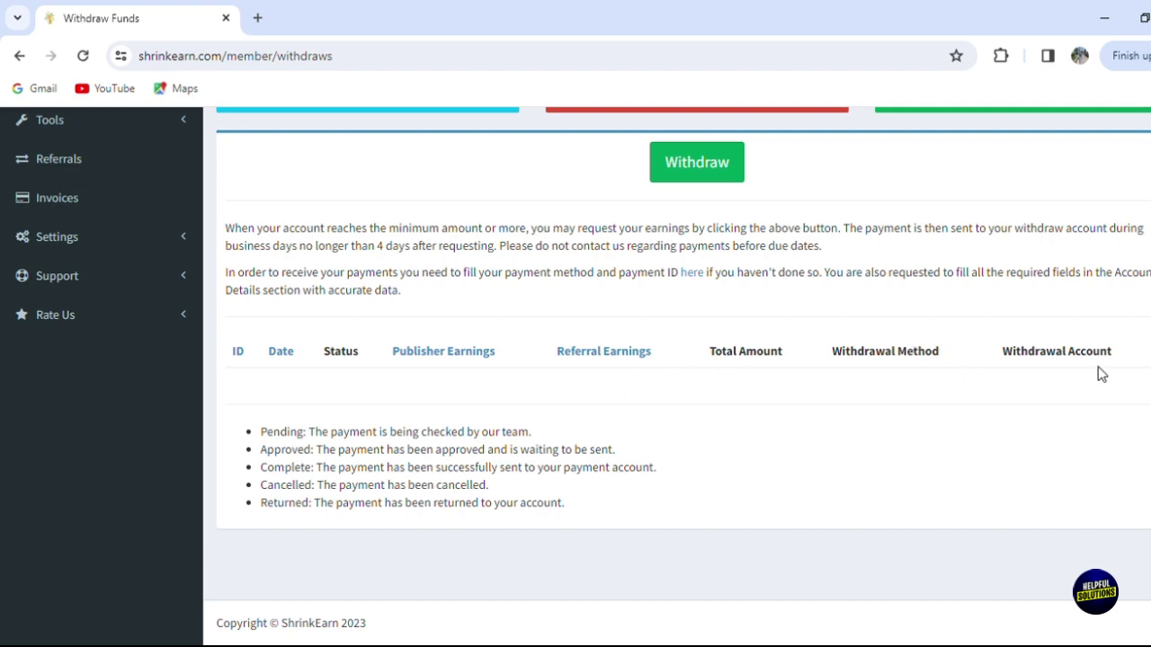
pyautogui.scroll(3, 683, 378)
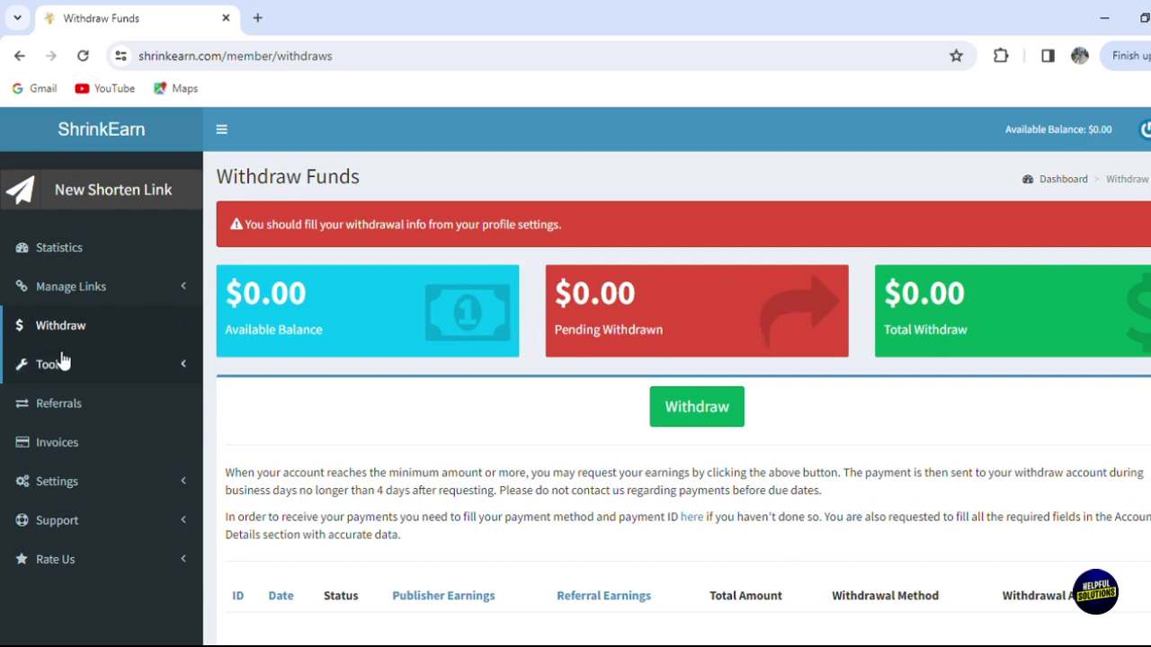
# Step: Open Tools > Quick Link and paste its URL template into a new browser tab
pyautogui.click(95, 364)
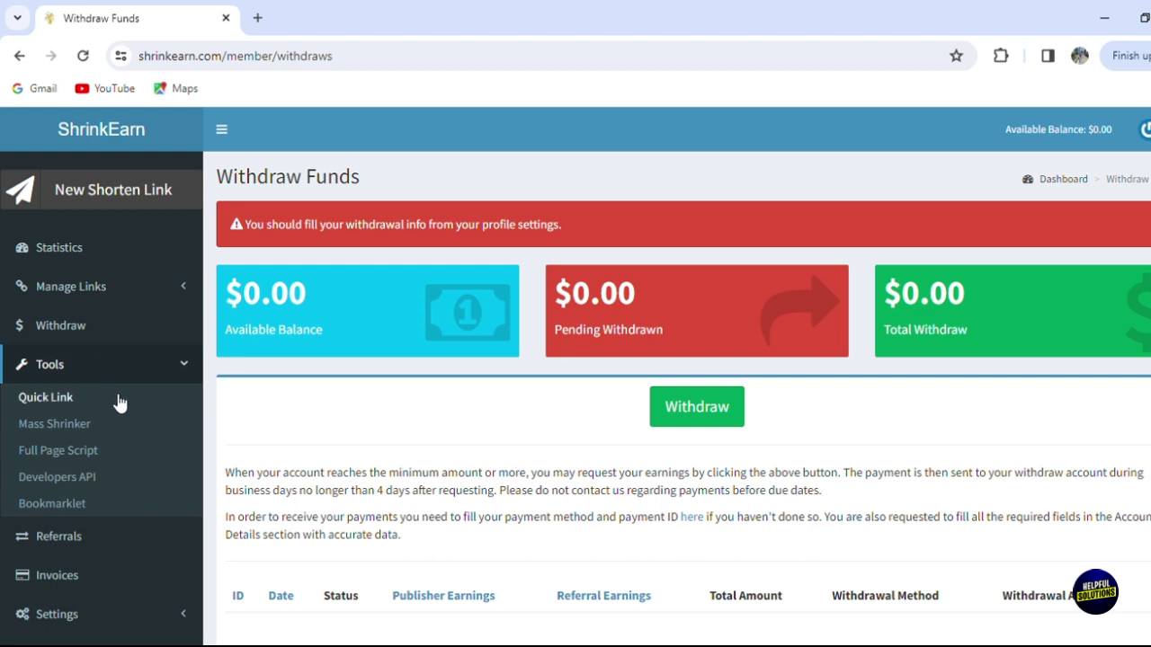
pyautogui.click(99, 403)
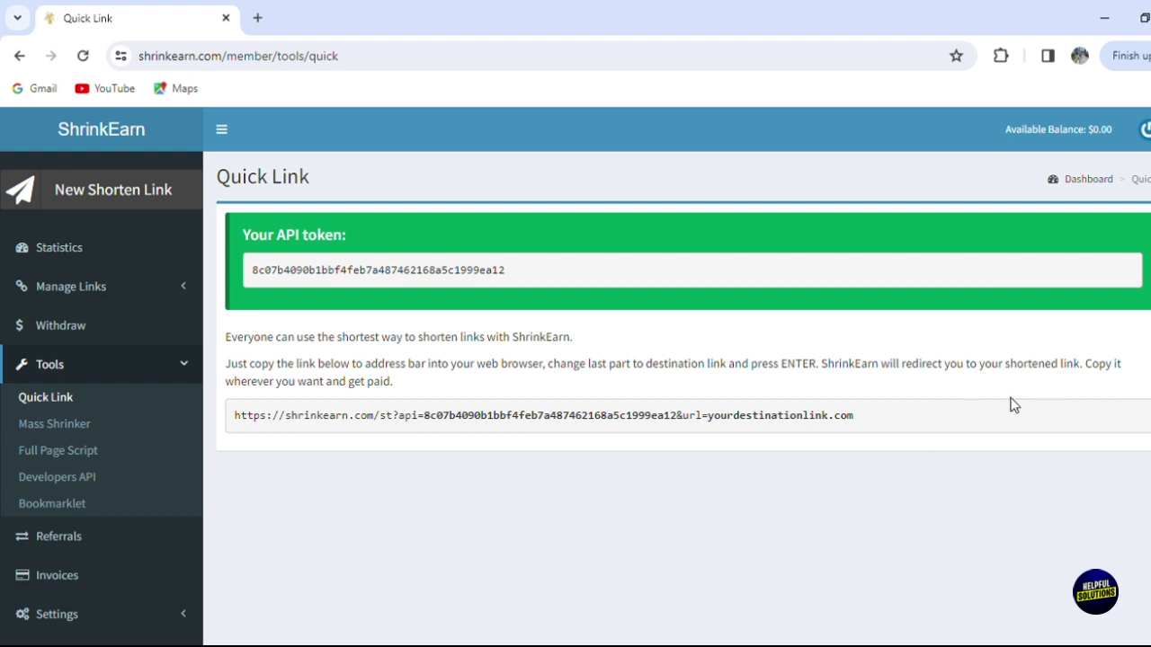
pyautogui.tripleClick(594, 416)
pyautogui.hotkey('ctrl', 'c')
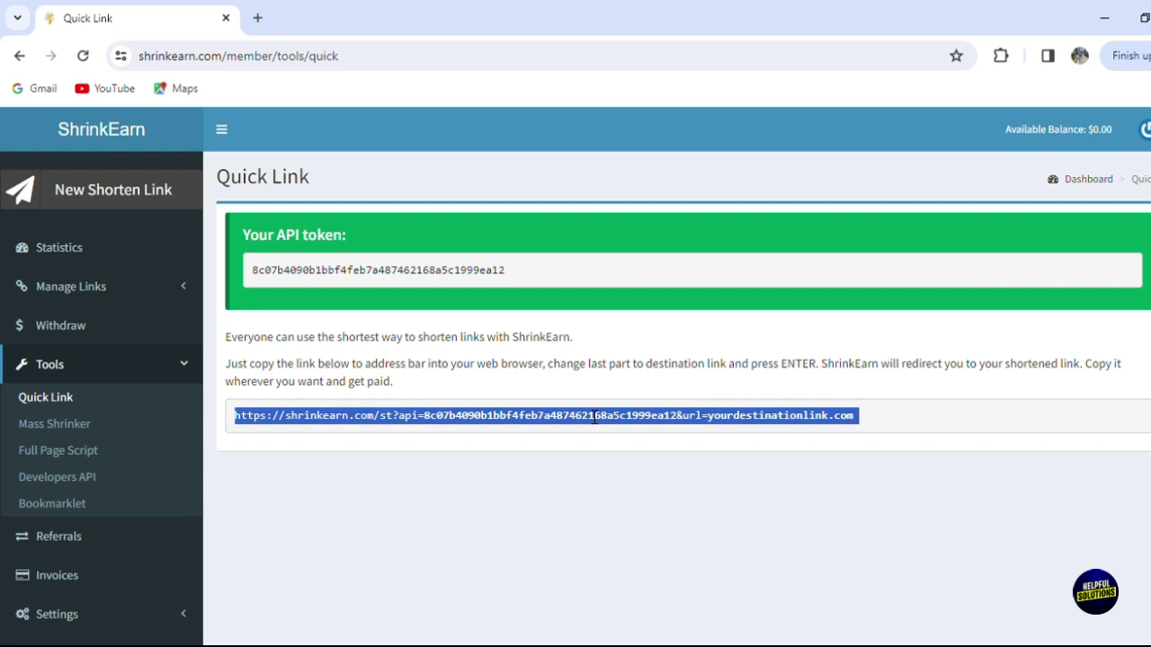
pyautogui.click(258, 17)
pyautogui.hotkey('ctrl', 'v')
pyautogui.click(162, 14)
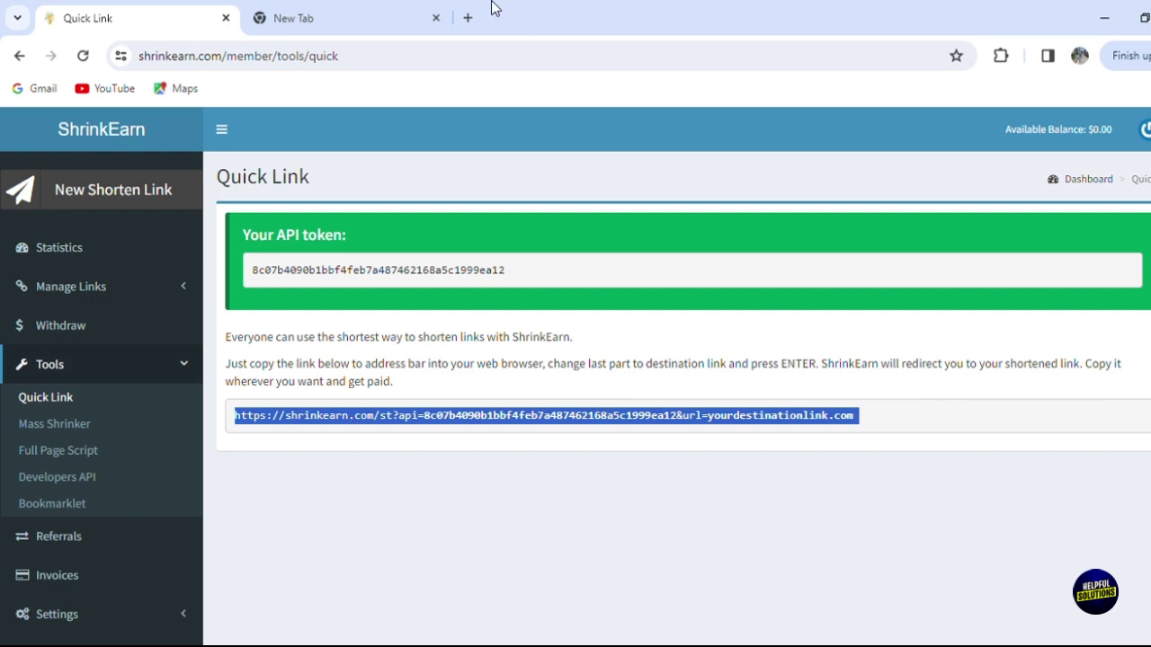
# Step: Replace the quick link's yourdestinationlink.com placeholder with shrinkearn.com and load it
pyautogui.click(448, 13)
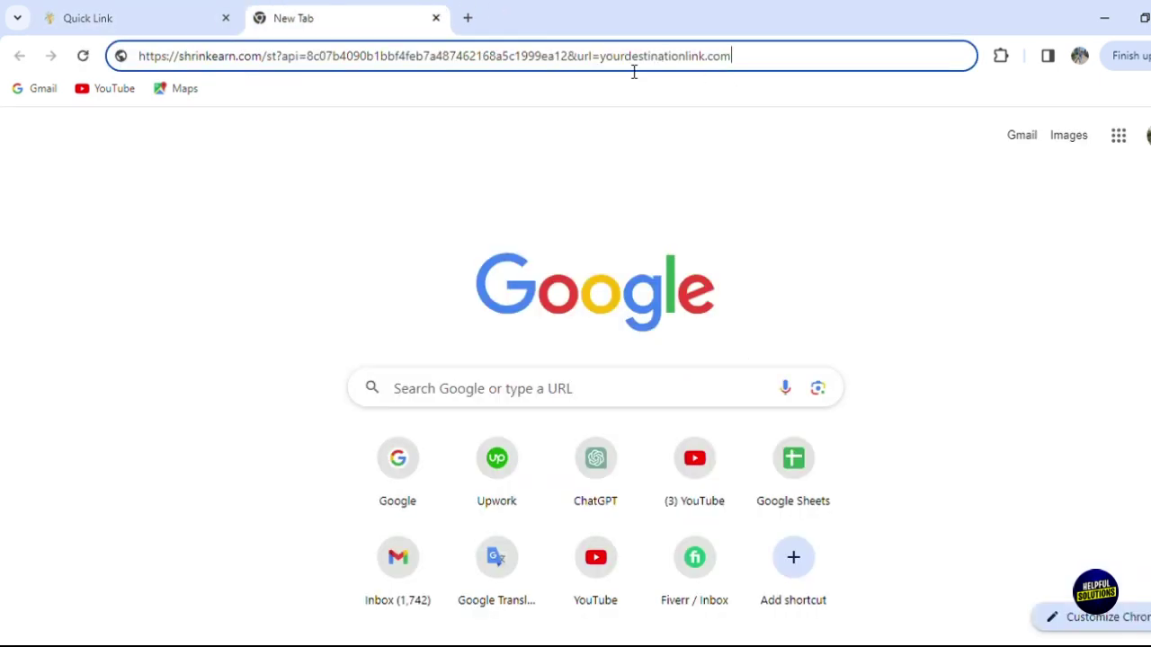
pyautogui.moveTo(742, 70); pyautogui.dragTo(601, 70)
pyautogui.press('BackSpace')
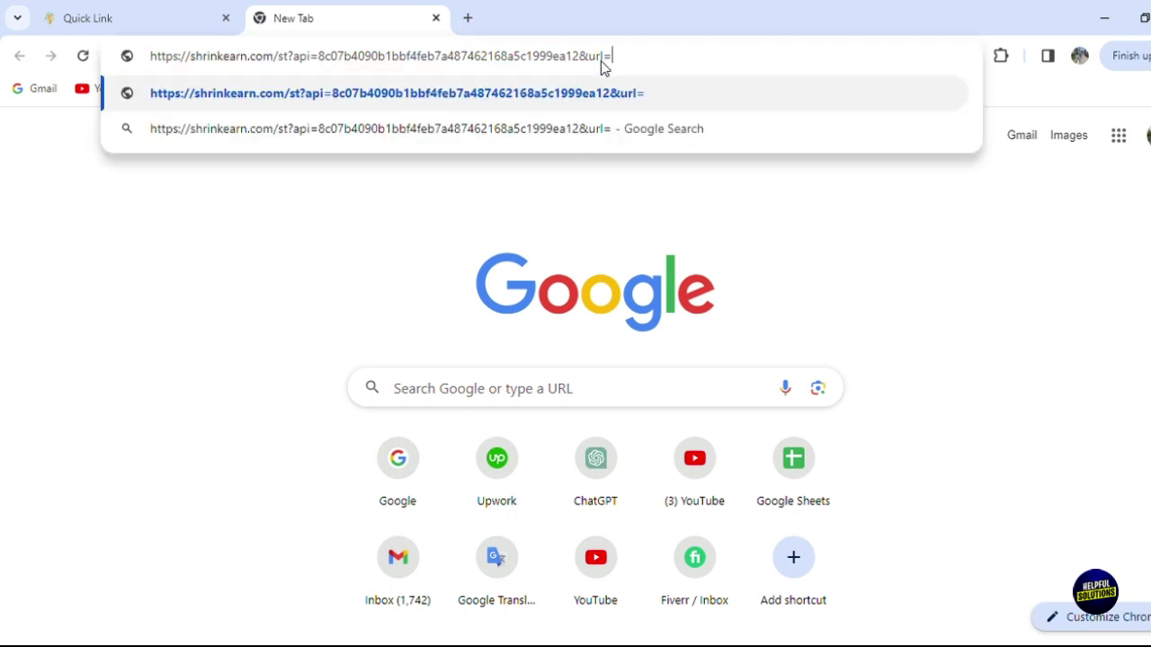
pyautogui.click(159, 11)
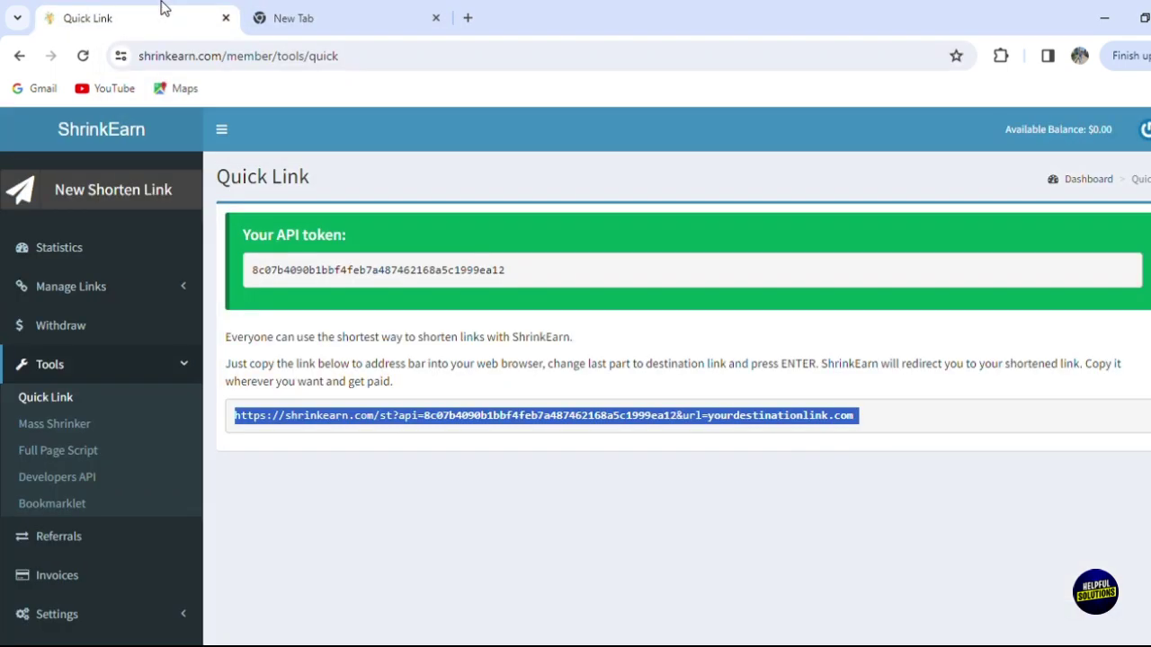
pyautogui.doubleClick(364, 57)
pyautogui.click(292, 60)
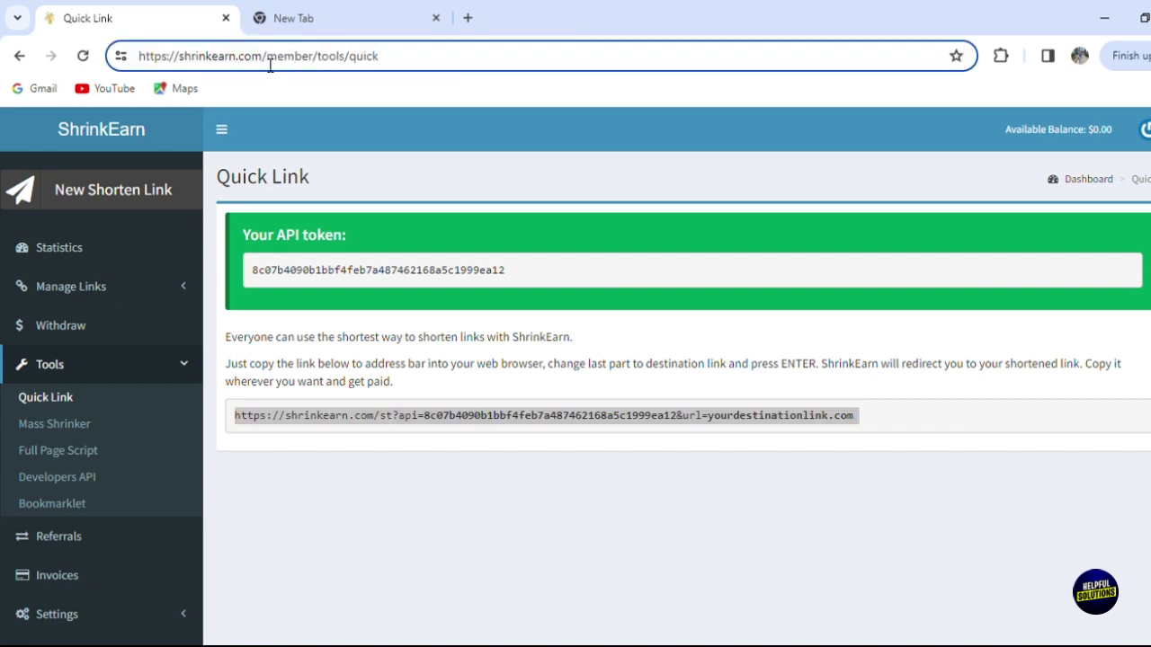
pyautogui.moveTo(270, 64); pyautogui.dragTo(178, 83)
pyautogui.hotkey('ctrl', 'c')
pyautogui.click(341, 18)
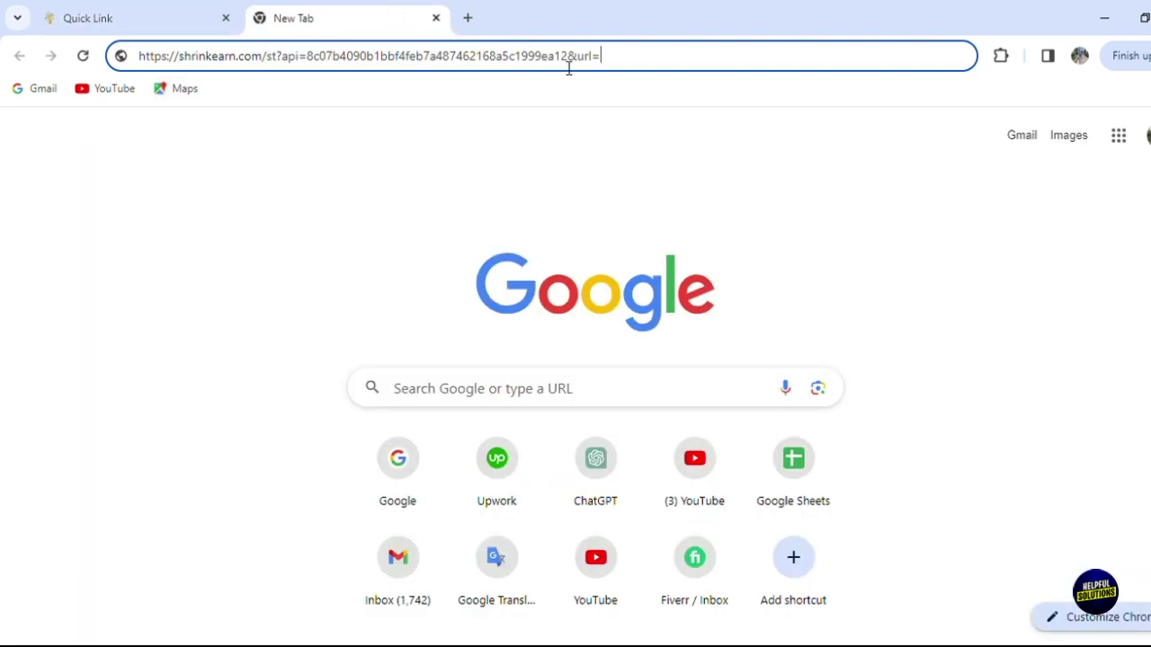
pyautogui.hotkey('ctrl', 'v')
pyautogui.press('Return')
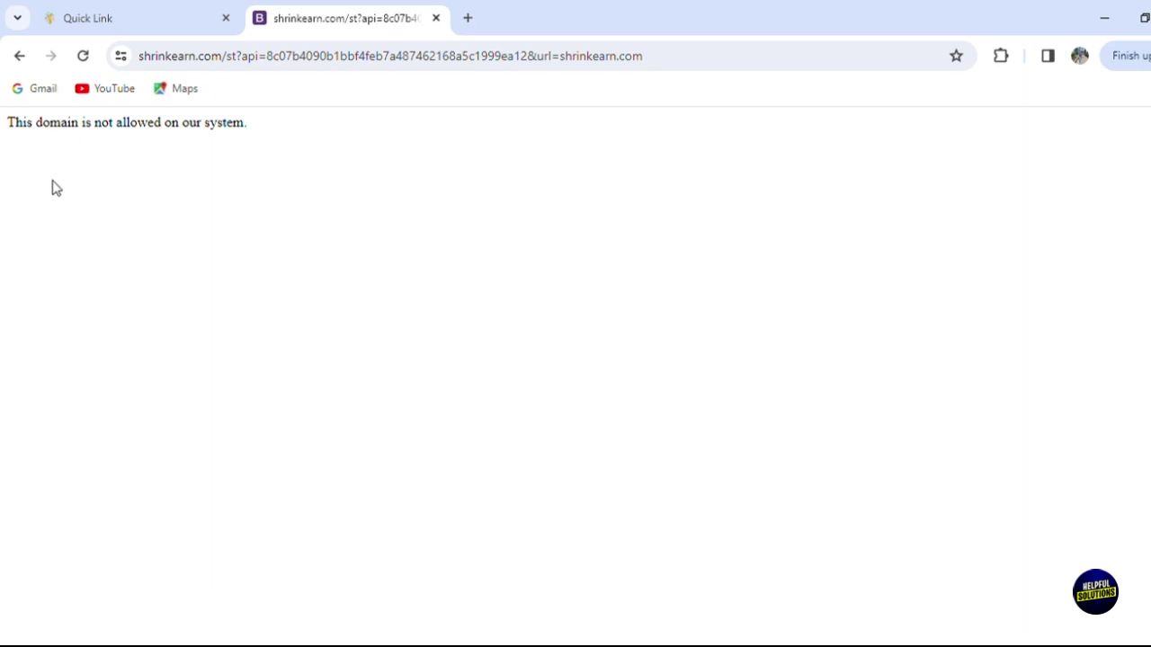
# Step: Open Google in a new tab and search for 'spotify lana del rey'
pyautogui.click(473, 19)
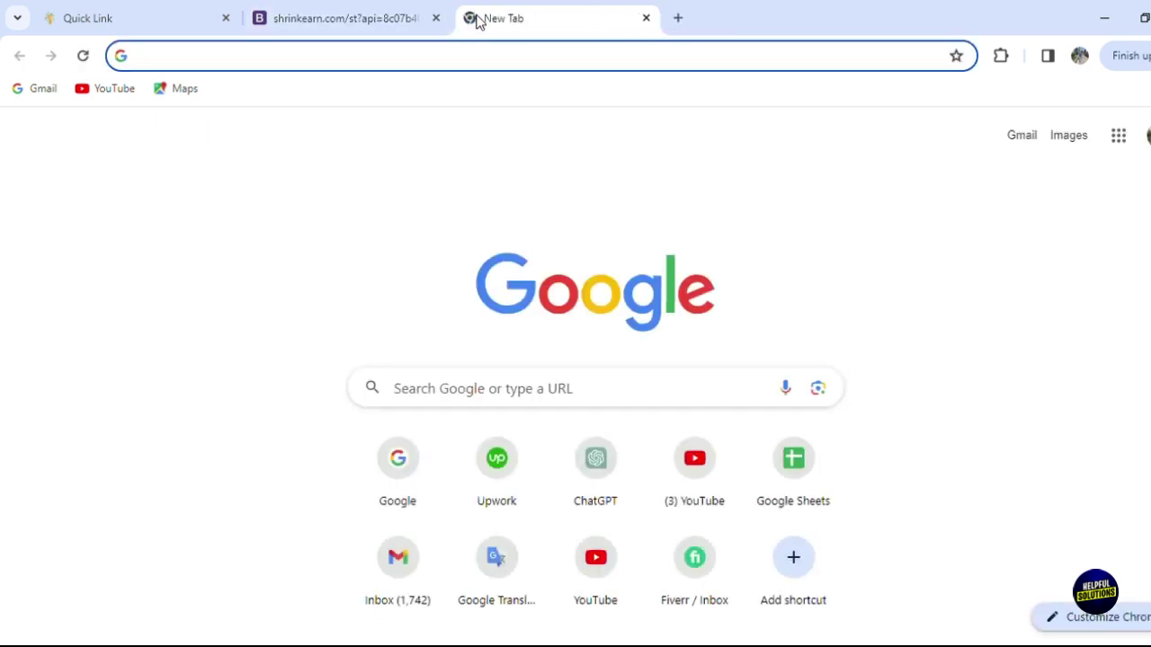
pyautogui.write('google.com')
pyautogui.press('Return')
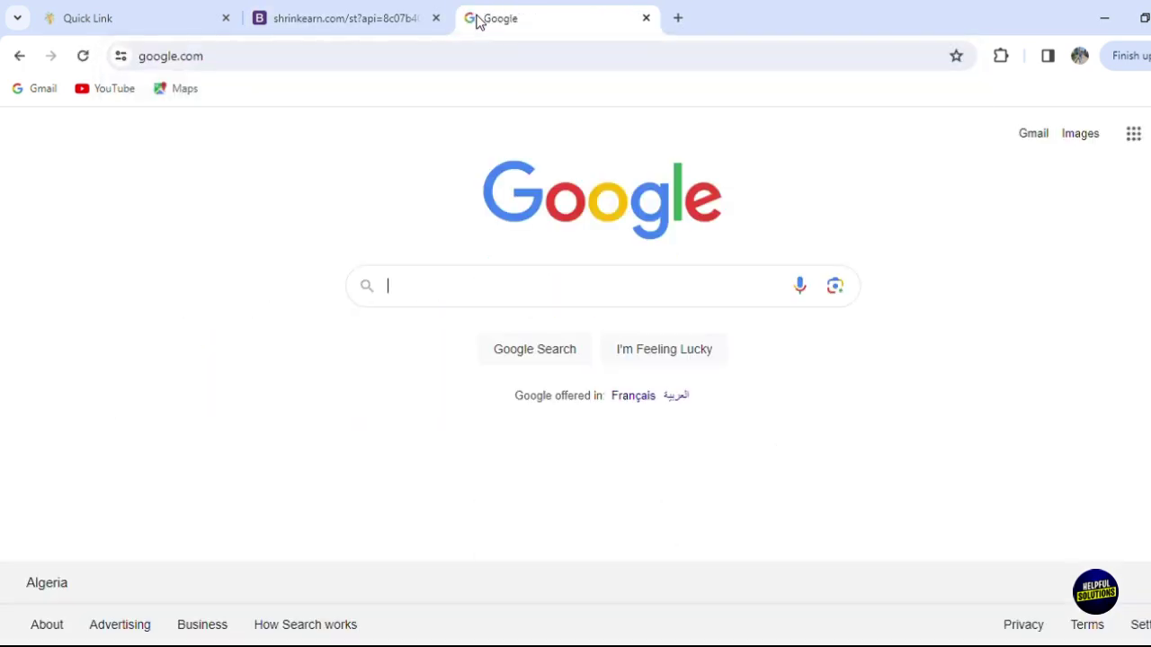
pyautogui.write('spot')
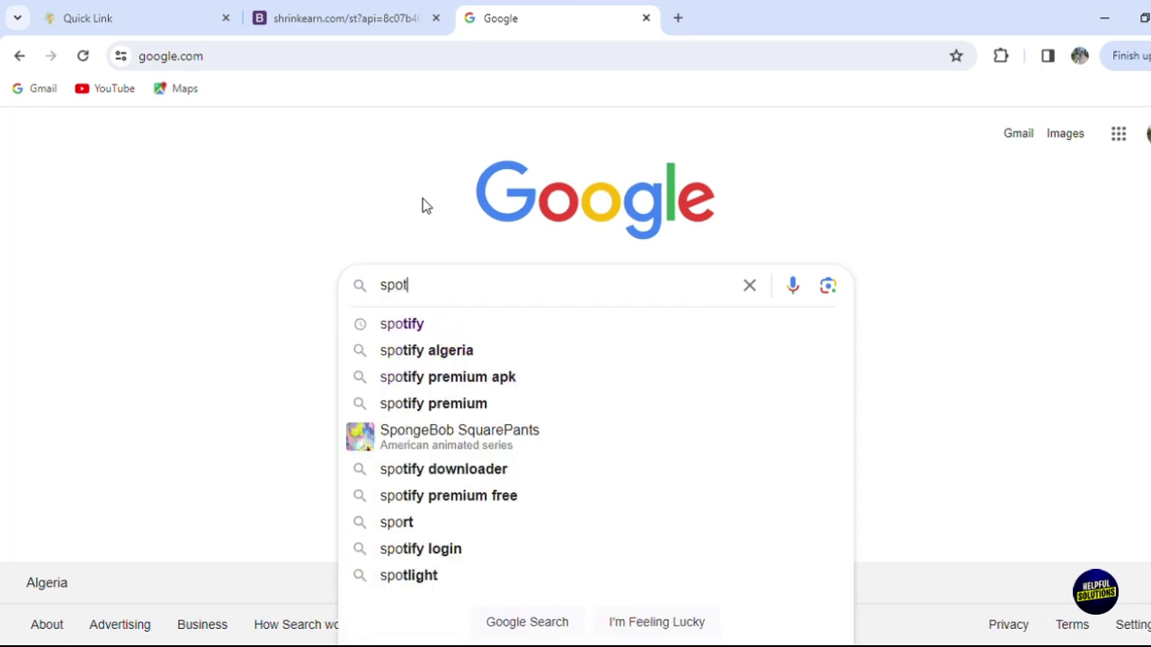
pyautogui.press('Down')
pyautogui.press('Return')
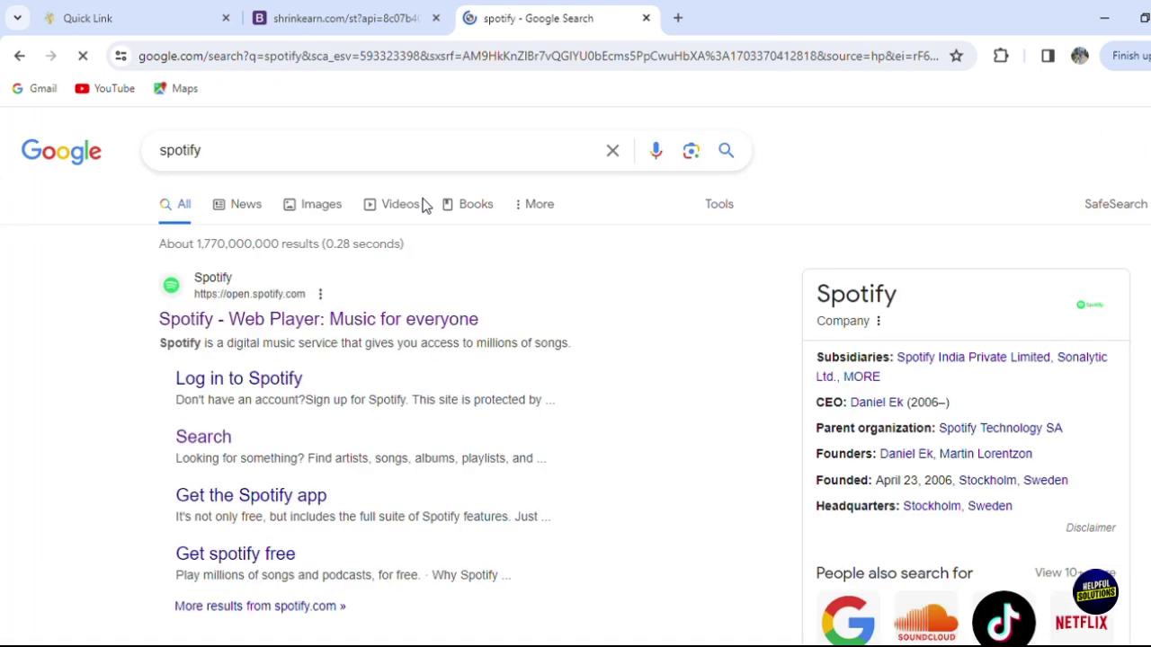
pyautogui.click(414, 151)
pyautogui.write('lana ')
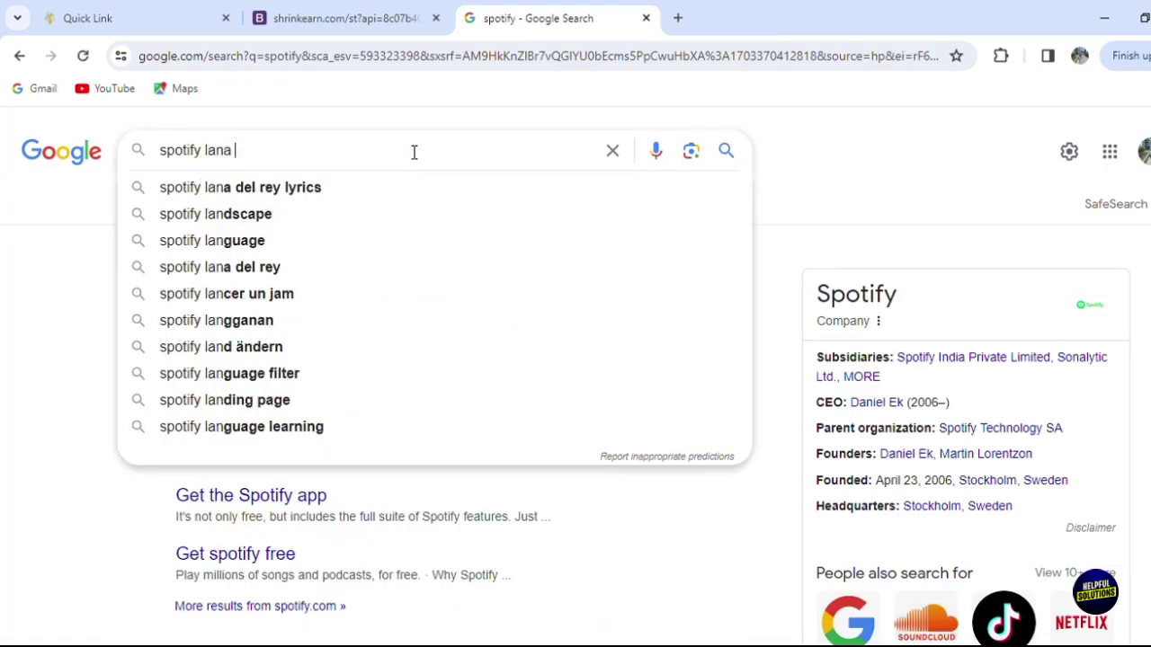
pyautogui.write('del rey')
pyautogui.press('Return')
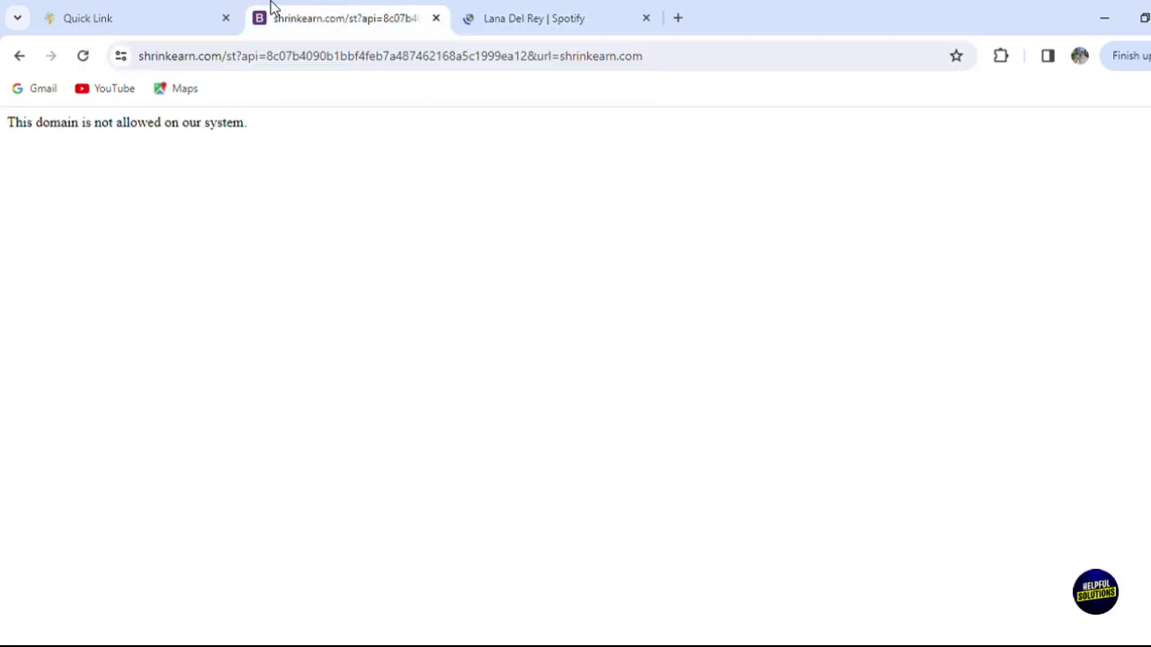
# Step: Paste the Lana Del Rey Spotify artist link into the blank tab's address bar
pyautogui.click(16, 59)
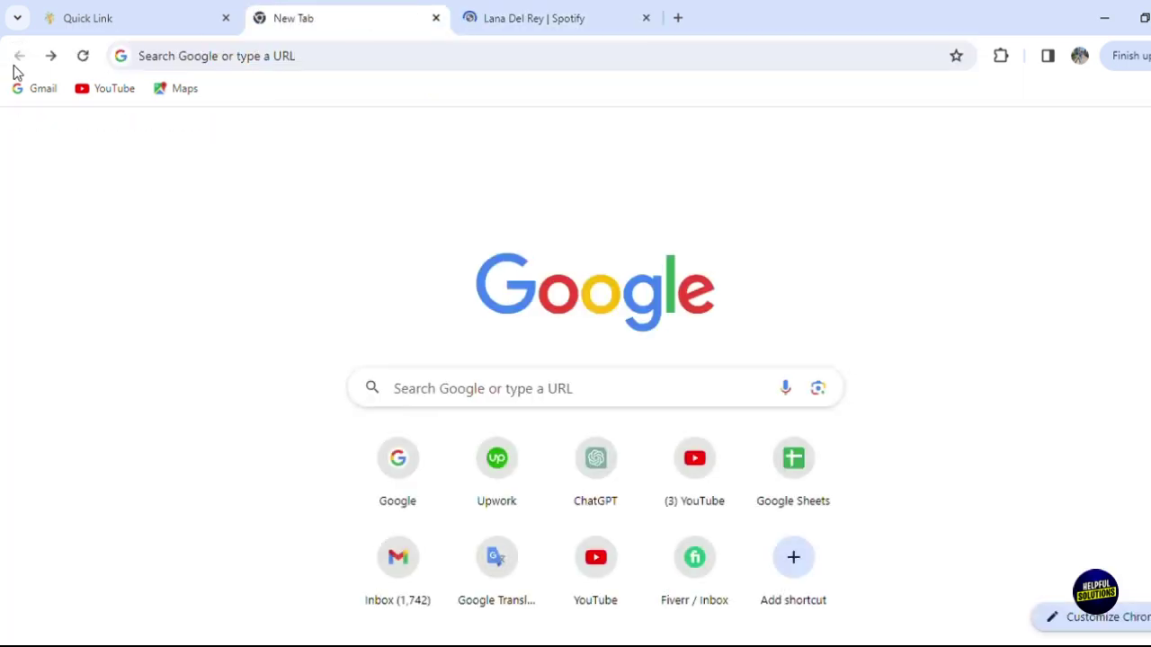
pyautogui.click(157, 11)
pyautogui.click(386, 13)
pyautogui.click(433, 55)
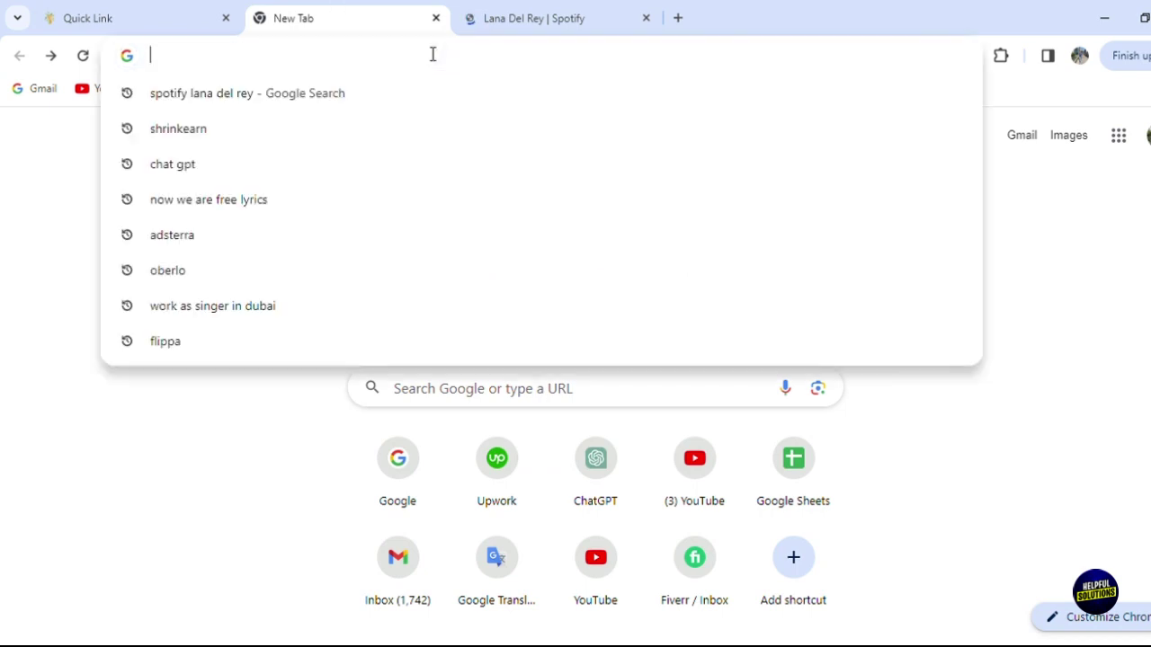
pyautogui.hotkey('ctrl', 'v')
# Step: Prefix it with the quick-link template, drop the placeholder, and load the tii.la short link
pyautogui.click(108, 8)
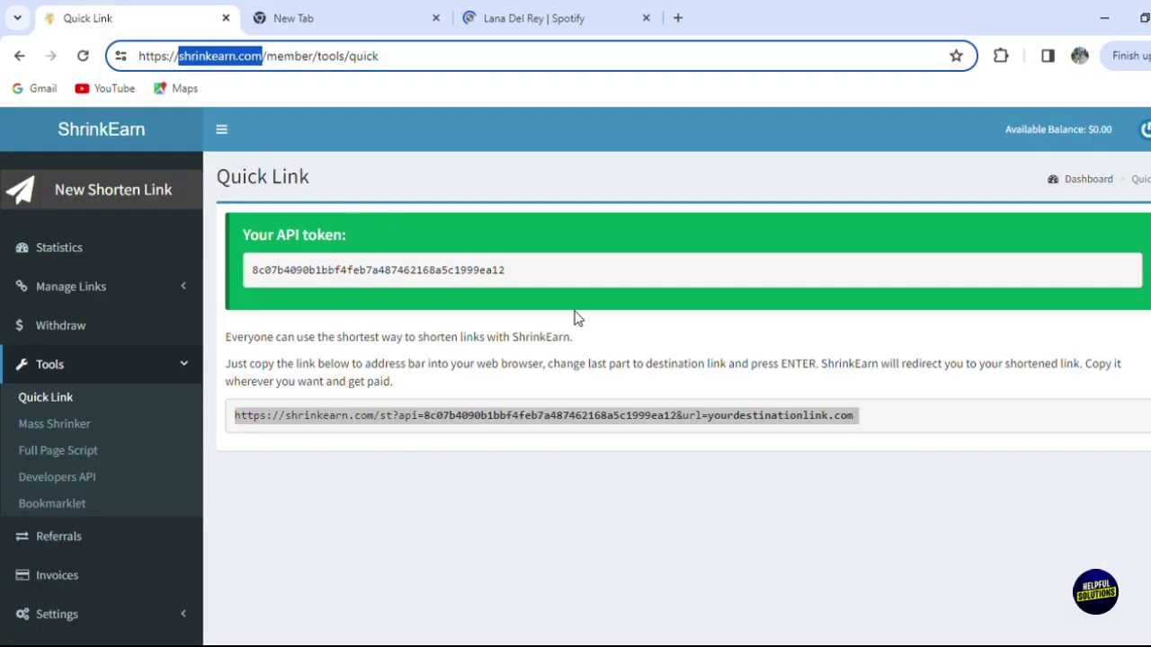
pyautogui.tripleClick(736, 415)
pyautogui.hotkey('ctrl', 'c')
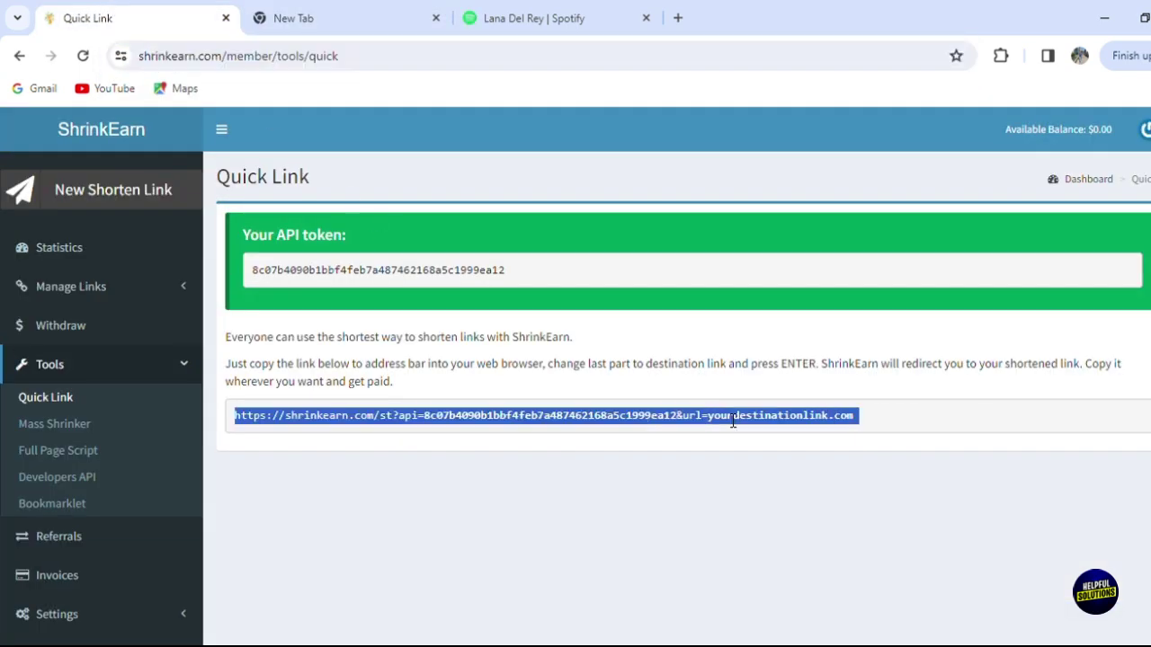
pyautogui.click(398, 10)
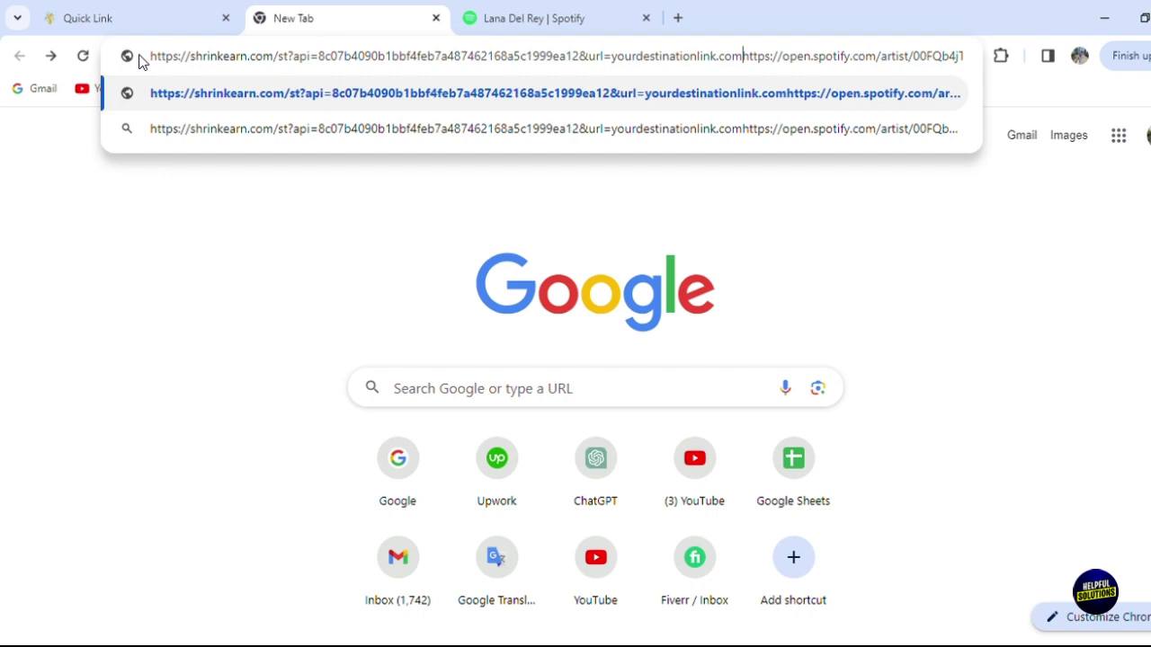
pyautogui.press('BackSpace')
pyautogui.press('BackSpace')
pyautogui.press('BackSpace')
pyautogui.press('BackSpace')
pyautogui.press('BackSpace')
pyautogui.press('BackSpace')
pyautogui.press('BackSpace')
pyautogui.press('BackSpace')
pyautogui.press('BackSpace')
pyautogui.press('BackSpace')
pyautogui.press('BackSpace')
pyautogui.press('BackSpace')
pyautogui.press('BackSpace')
pyautogui.press('BackSpace')
pyautogui.press('BackSpace')
pyautogui.press('BackSpace')
pyautogui.press('BackSpace')
pyautogui.press('BackSpace')
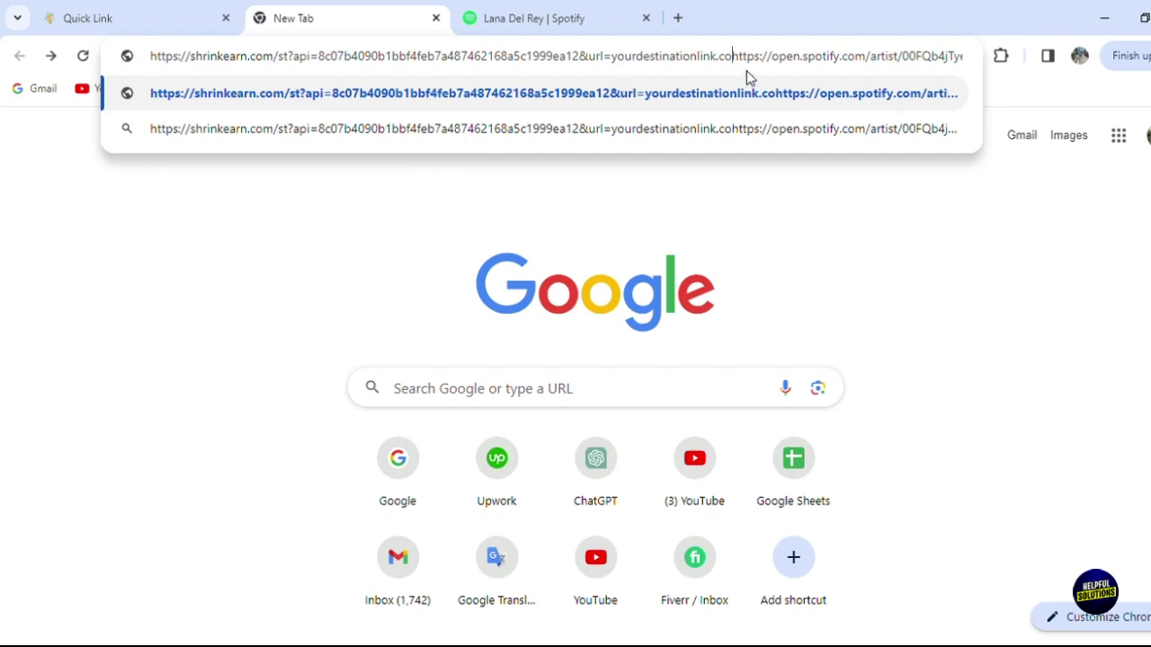
pyautogui.press('BackSpace')
pyautogui.press('BackSpace')
pyautogui.press('BackSpace')
pyautogui.press('BackSpace')
pyautogui.press('BackSpace')
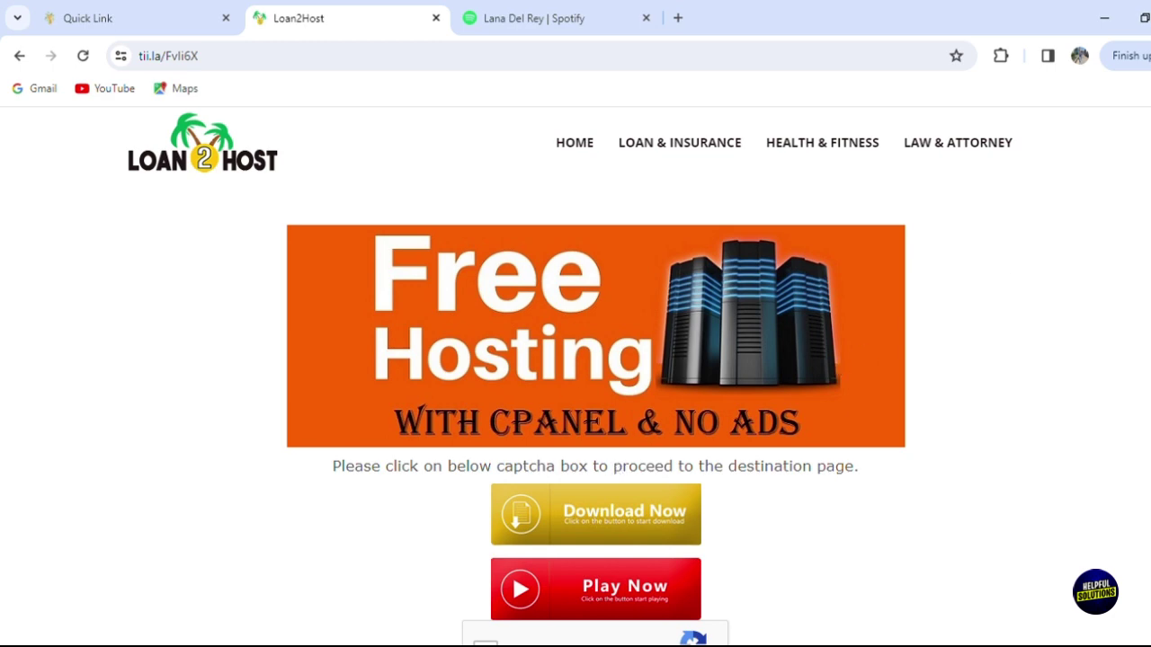
pyautogui.moveTo(422, 18); pyautogui.dragTo(641, 22)
pyautogui.click(645, 18)
# Step: In Mass Shrinker, paste the Quick Link API URL and submit it for shortening
pyautogui.click(153, 16)
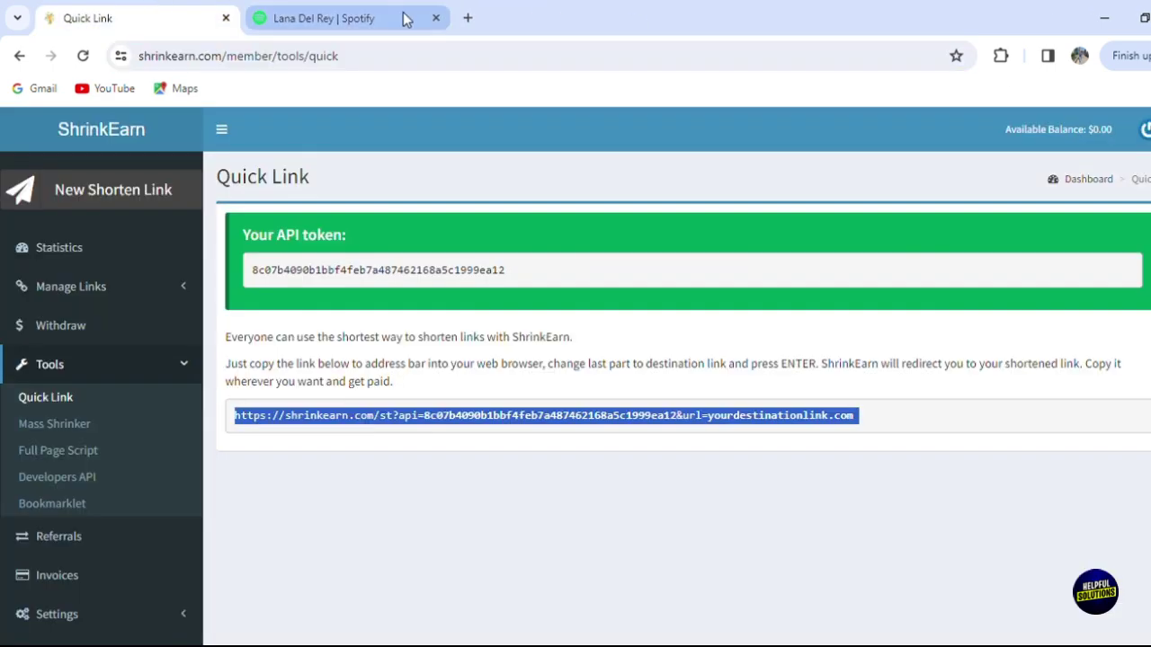
pyautogui.click(92, 428)
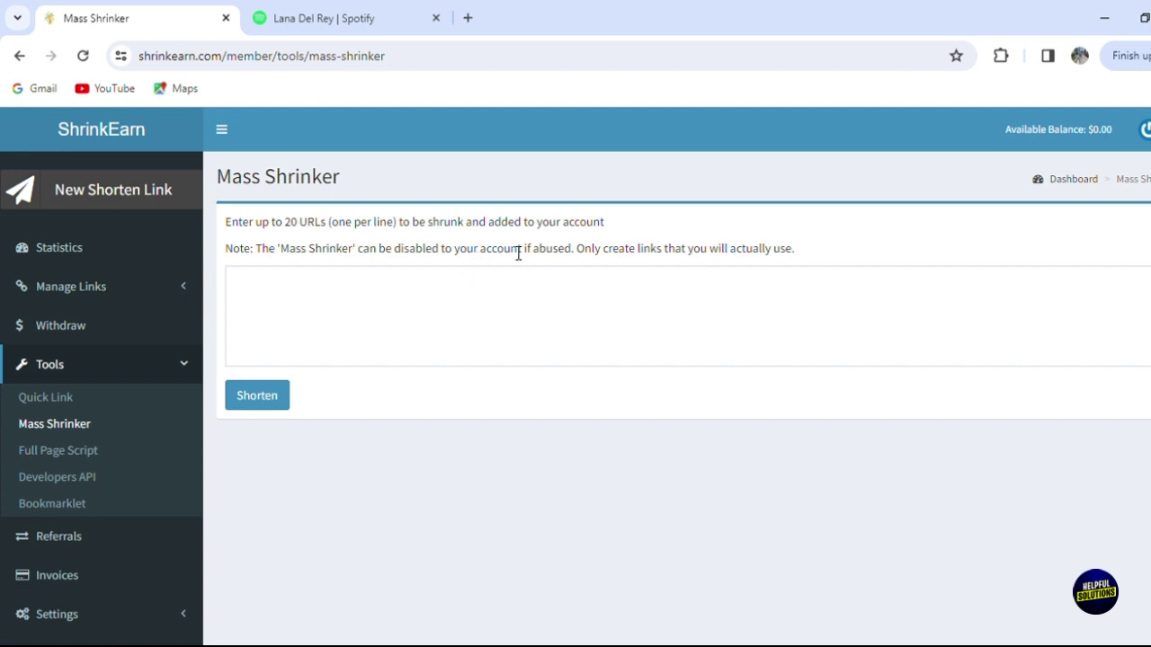
pyautogui.click(450, 328)
pyautogui.hotkey('ctrl', 'v')
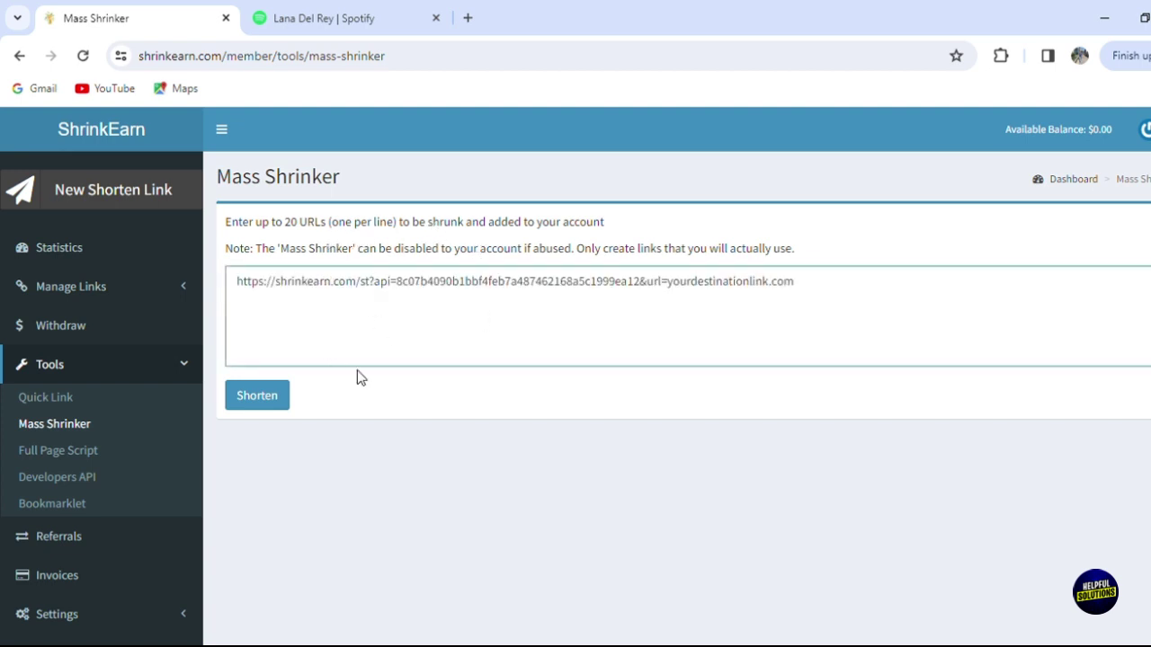
pyautogui.click(280, 404)
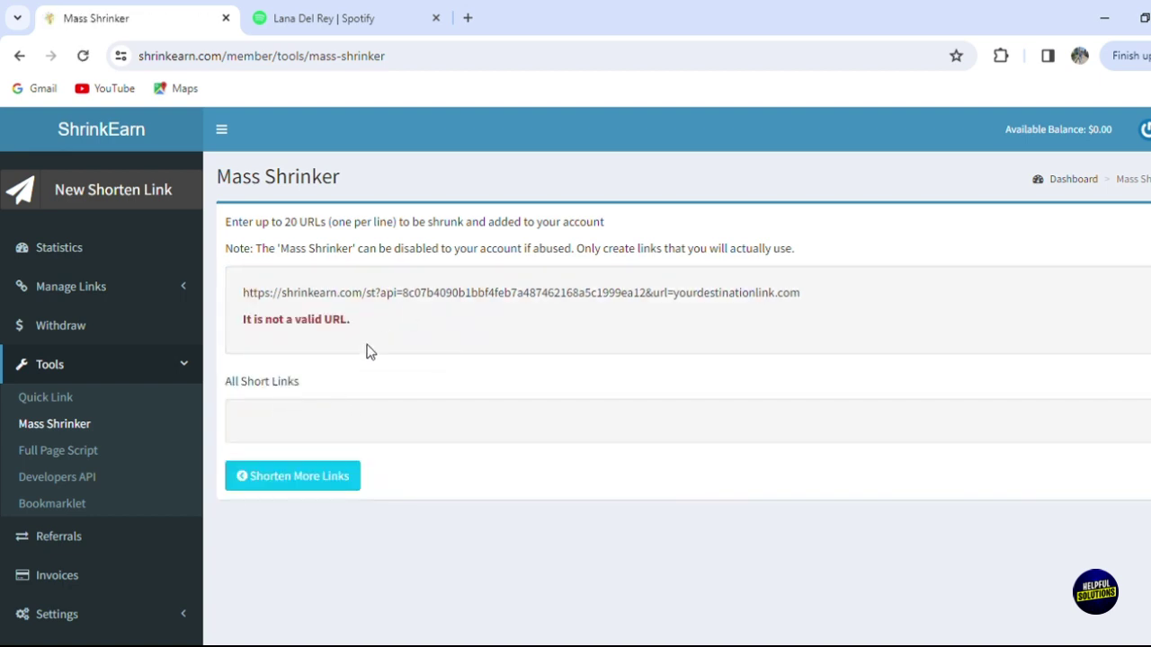
# Step: Reset Mass Shrinker to an empty box and shorten the Lana Del Rey Spotify artist link
pyautogui.click(387, 9)
pyautogui.hotkey('ctrl', 'c')
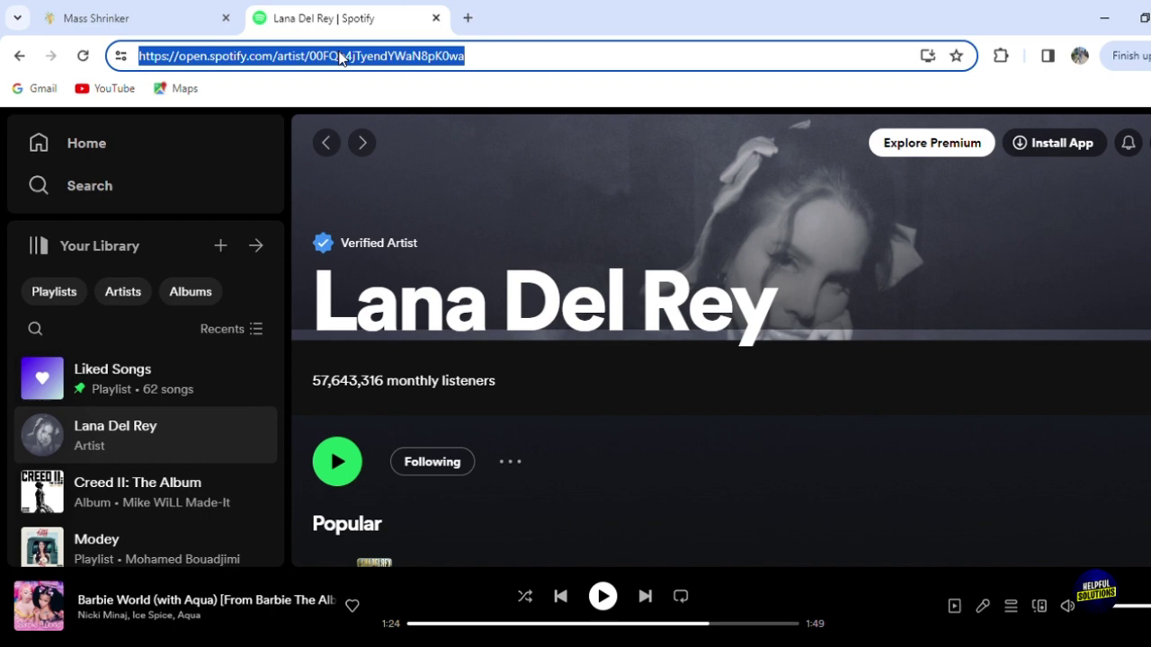
pyautogui.click(180, 11)
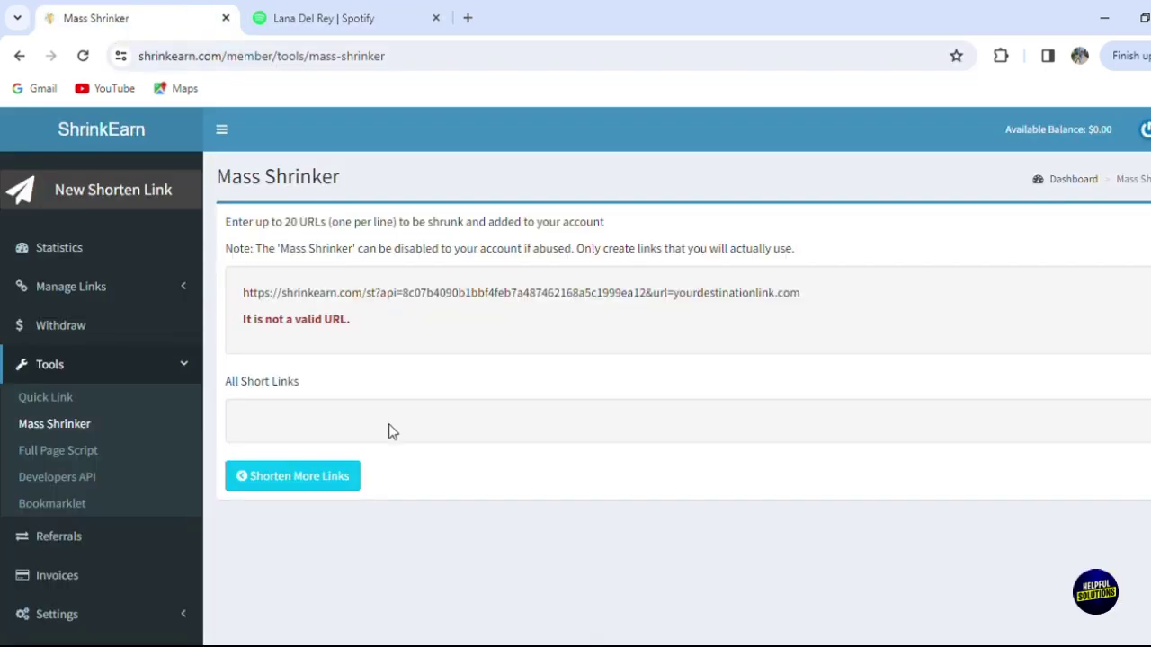
pyautogui.click(113, 425)
pyautogui.click(260, 357)
pyautogui.hotkey('ctrl', 'v')
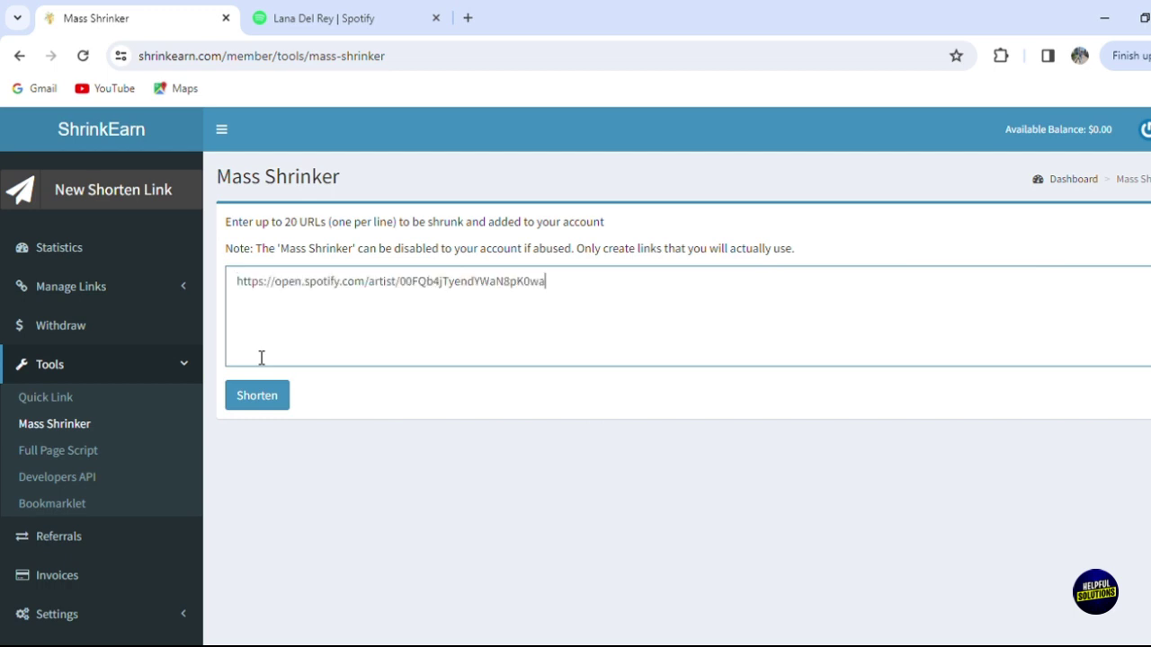
pyautogui.click(256, 396)
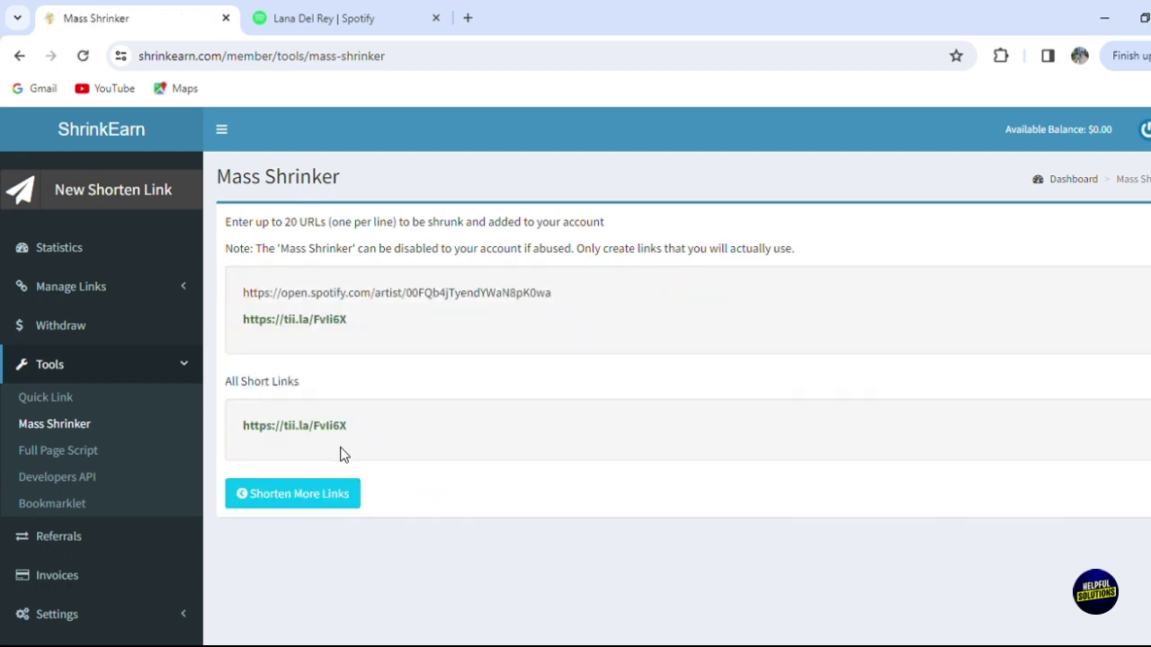
pyautogui.moveTo(347, 429); pyautogui.dragTo(243, 438)
pyautogui.hotkey('ctrl', 'c')
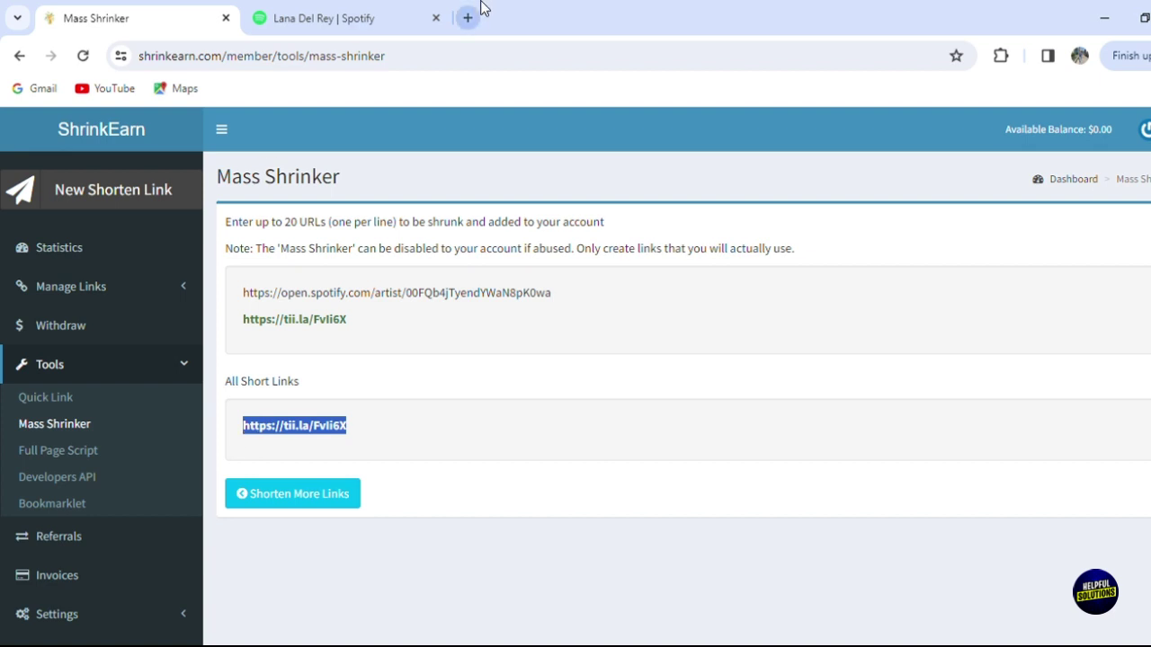
pyautogui.click(469, 18)
pyautogui.hotkey('ctrl', 'v')
pyautogui.press('Return')
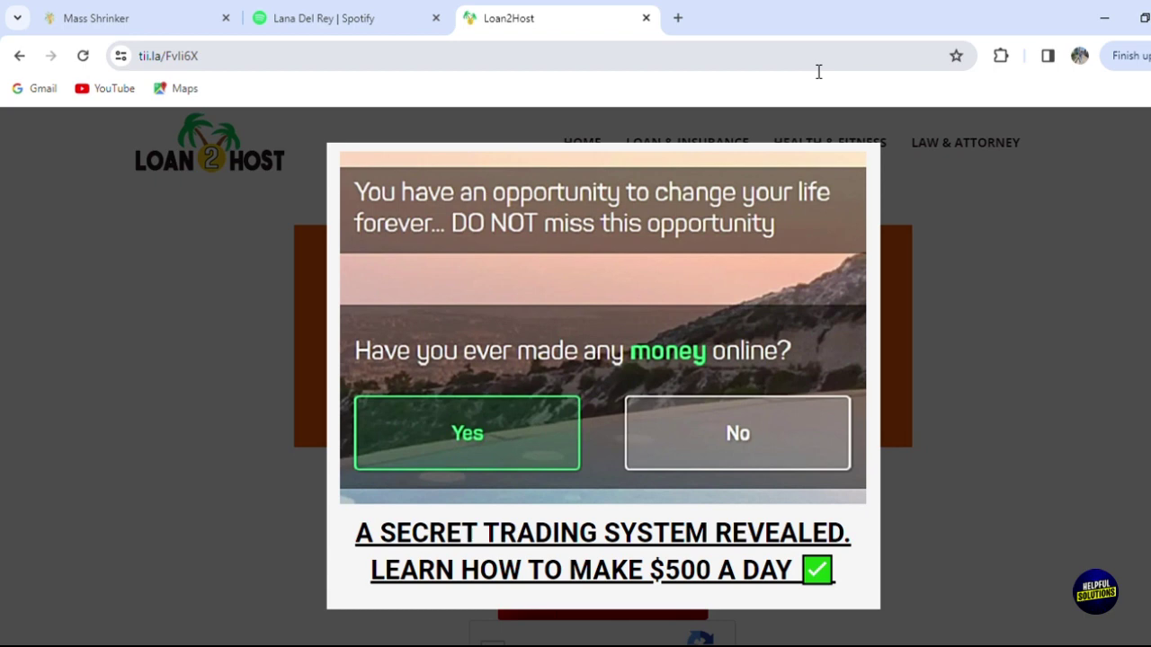
pyautogui.click(645, 18)
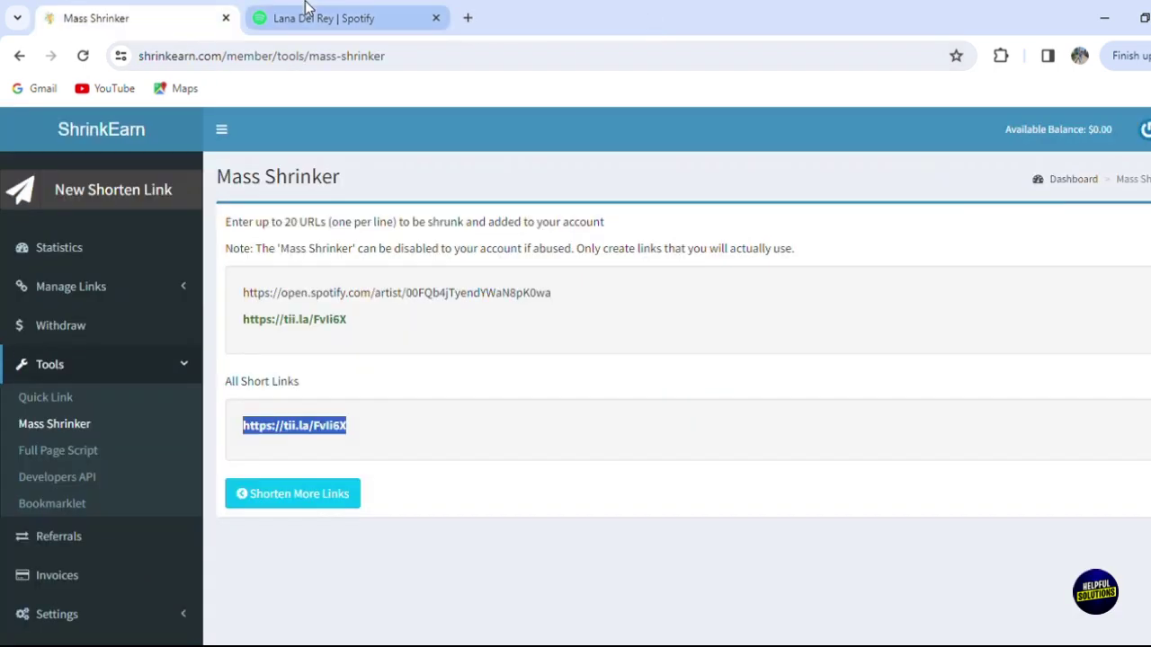
# Step: Look over the Full Page Script generator and its domains selection type setting
pyautogui.click(57, 462)
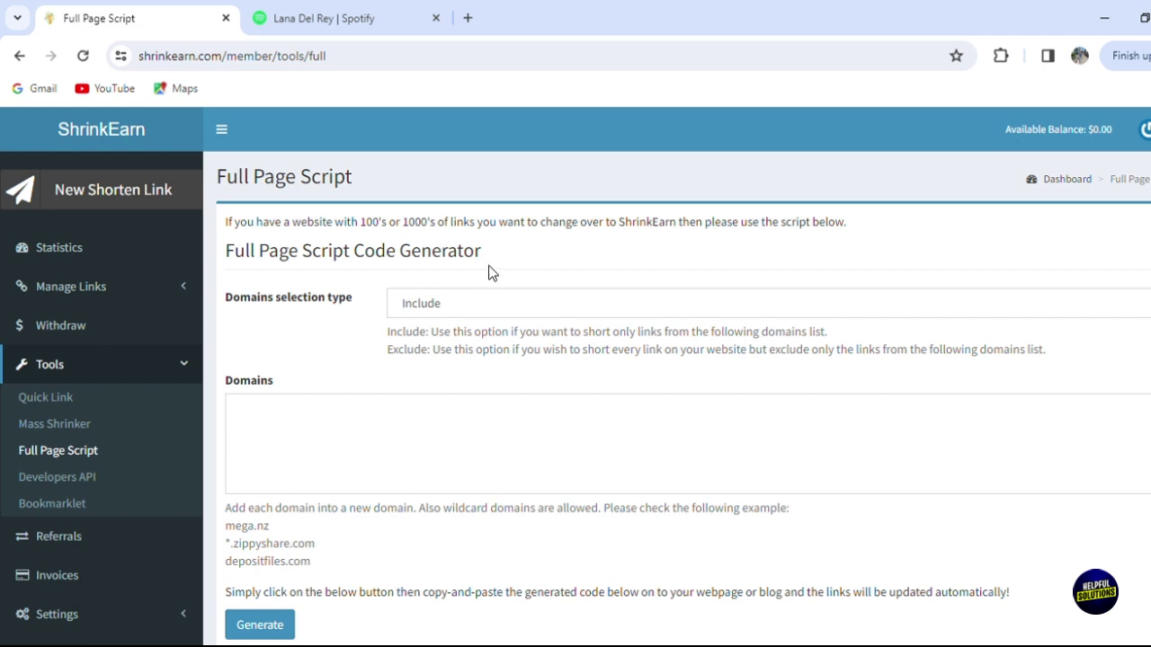
pyautogui.click(499, 306)
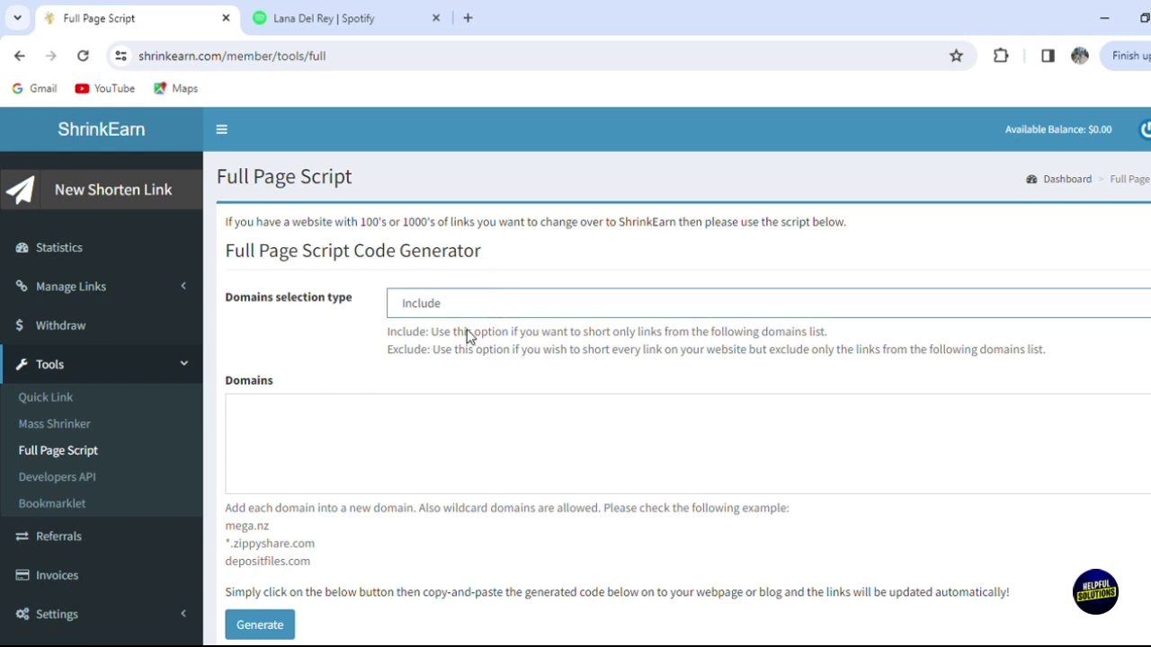
pyautogui.scroll(-2, 1127, 302)
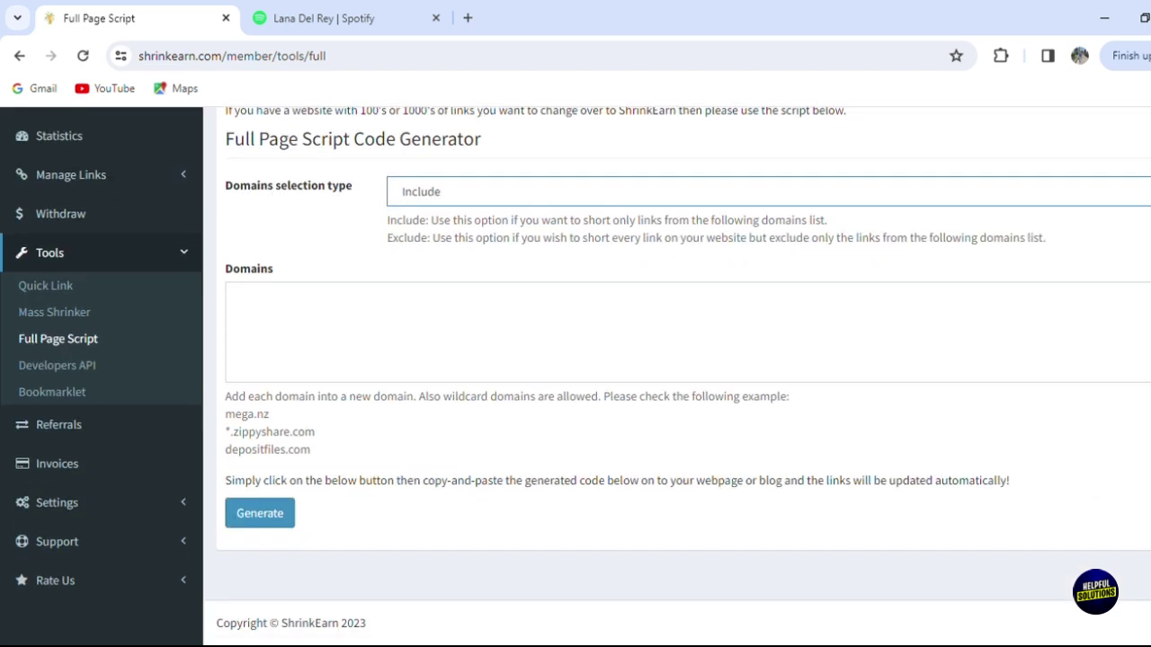
pyautogui.click(359, 391)
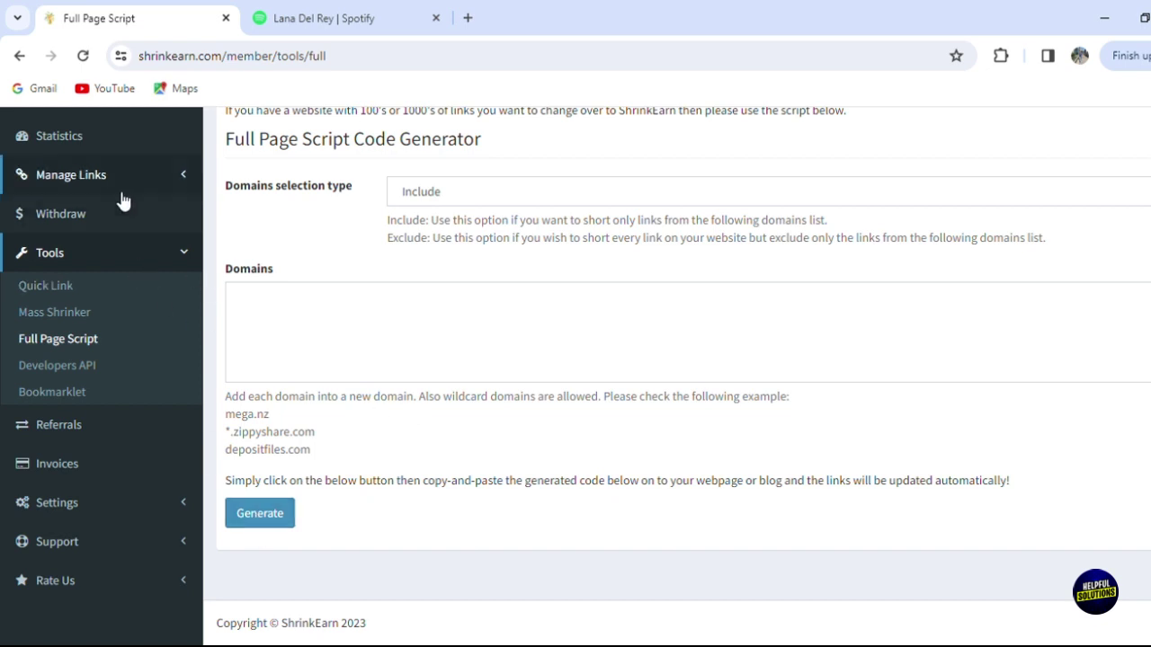
# Step: Open the Developers API page and scroll through its API token, GET format and PHP examples
pyautogui.click(85, 366)
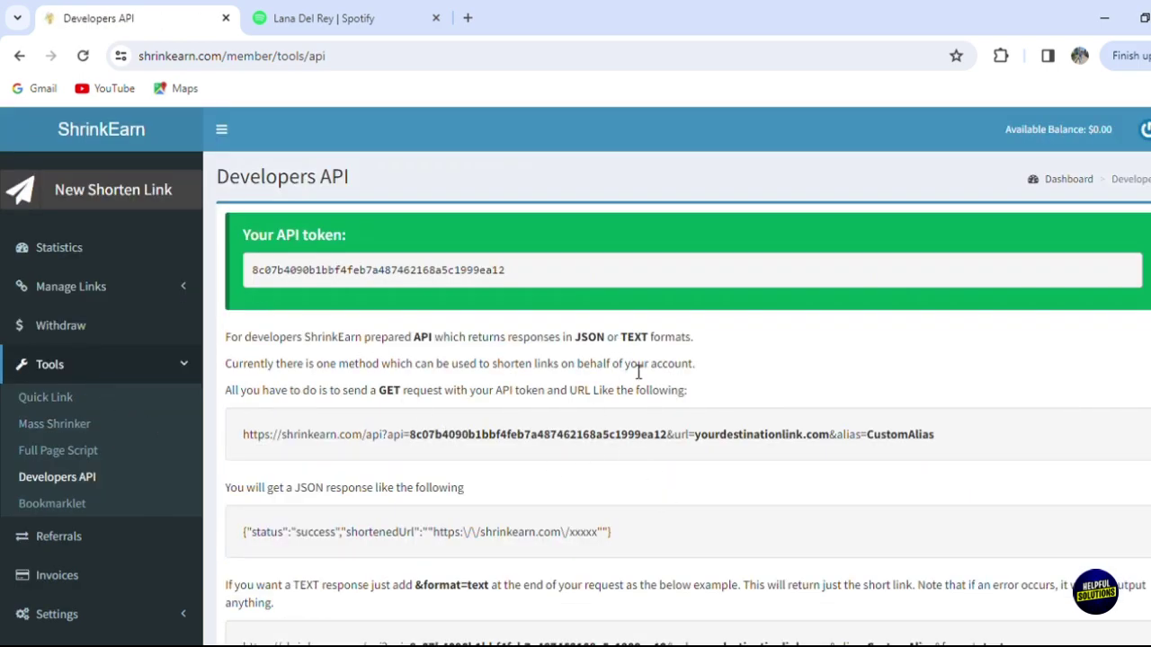
pyautogui.scroll(-6, 719, 351)
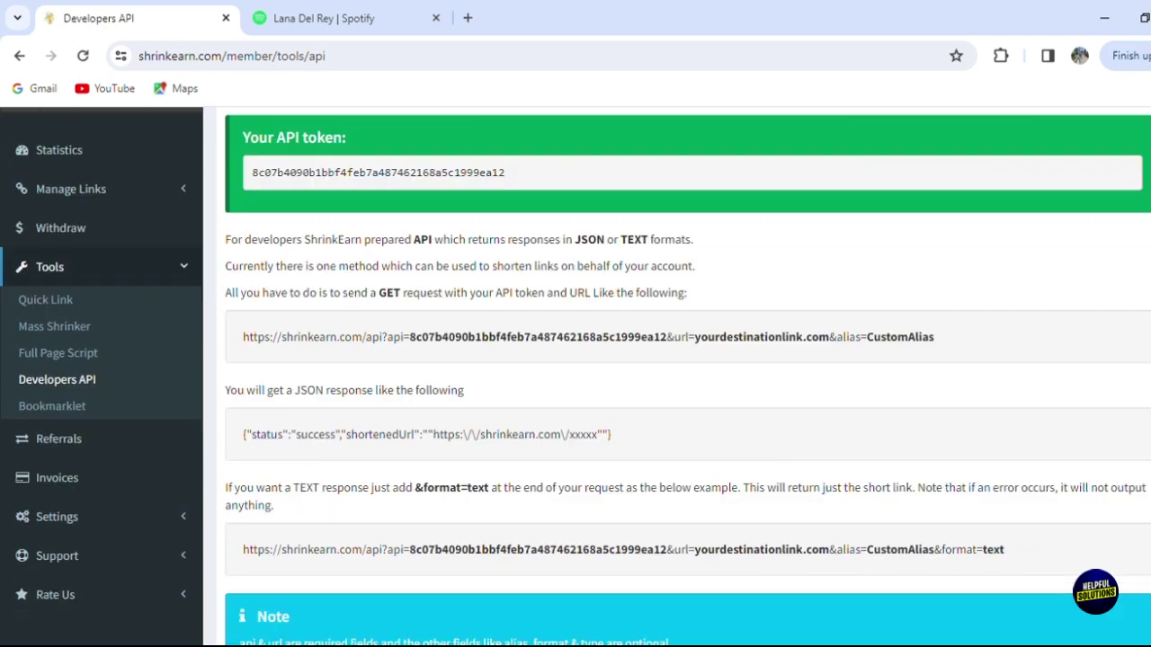
pyautogui.scroll(-1, 687, 377)
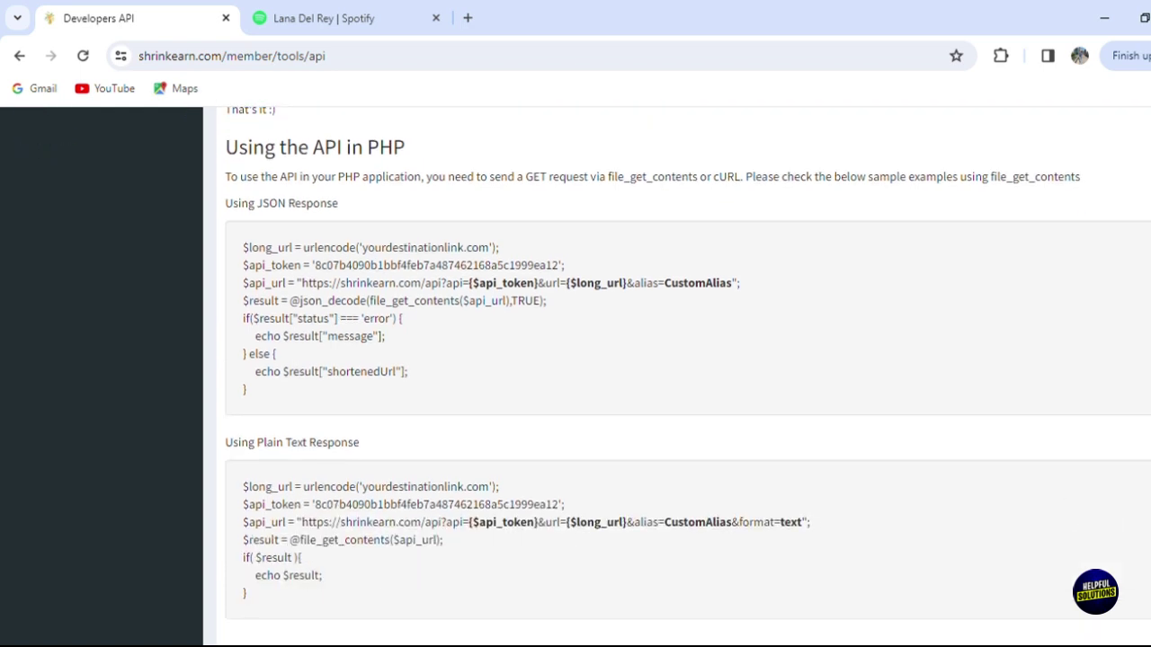
pyautogui.scroll(4, 688, 373)
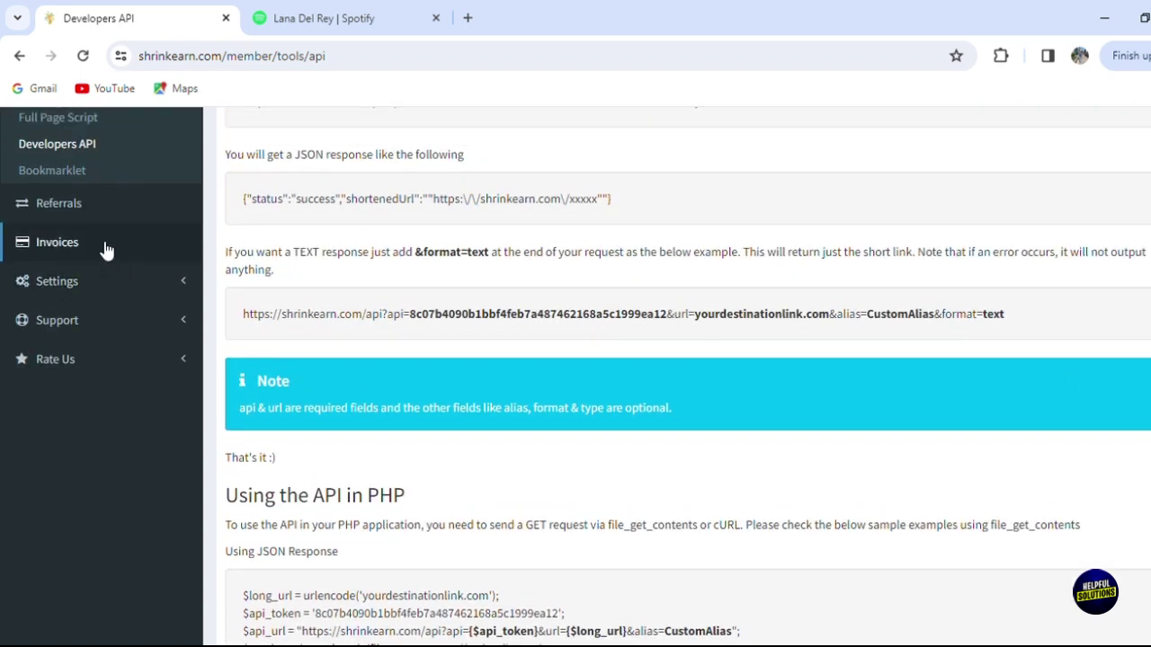
# Step: View the Bookmarklet and Referrals pages, ending on the empty Manage Invoices table
pyautogui.click(72, 173)
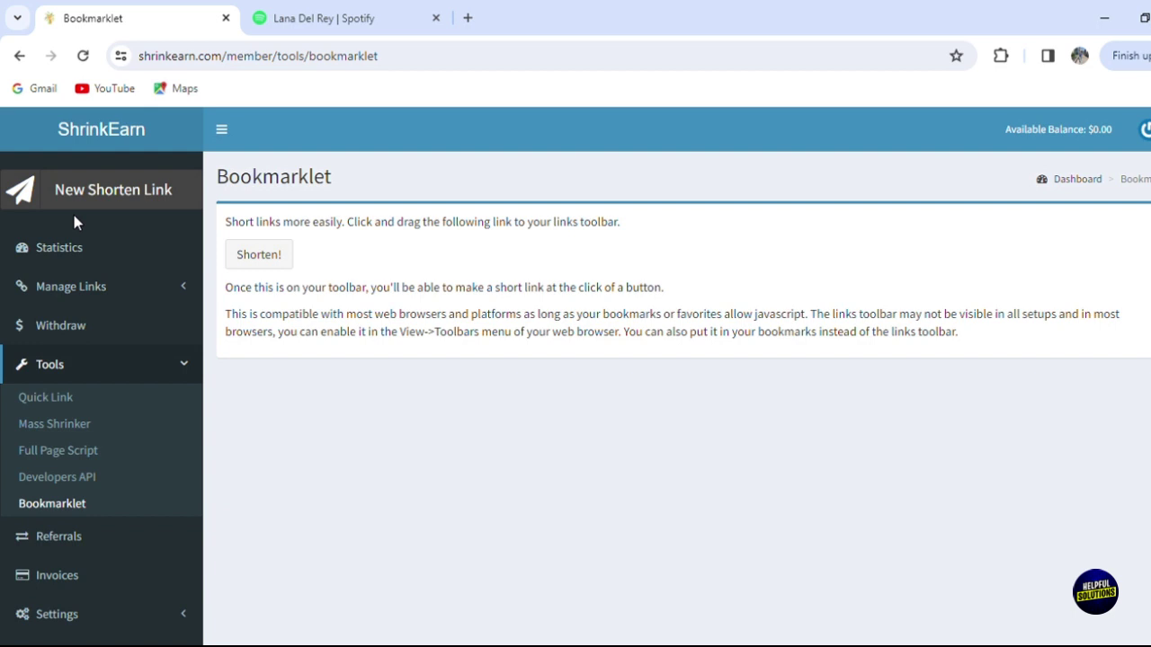
pyautogui.click(61, 532)
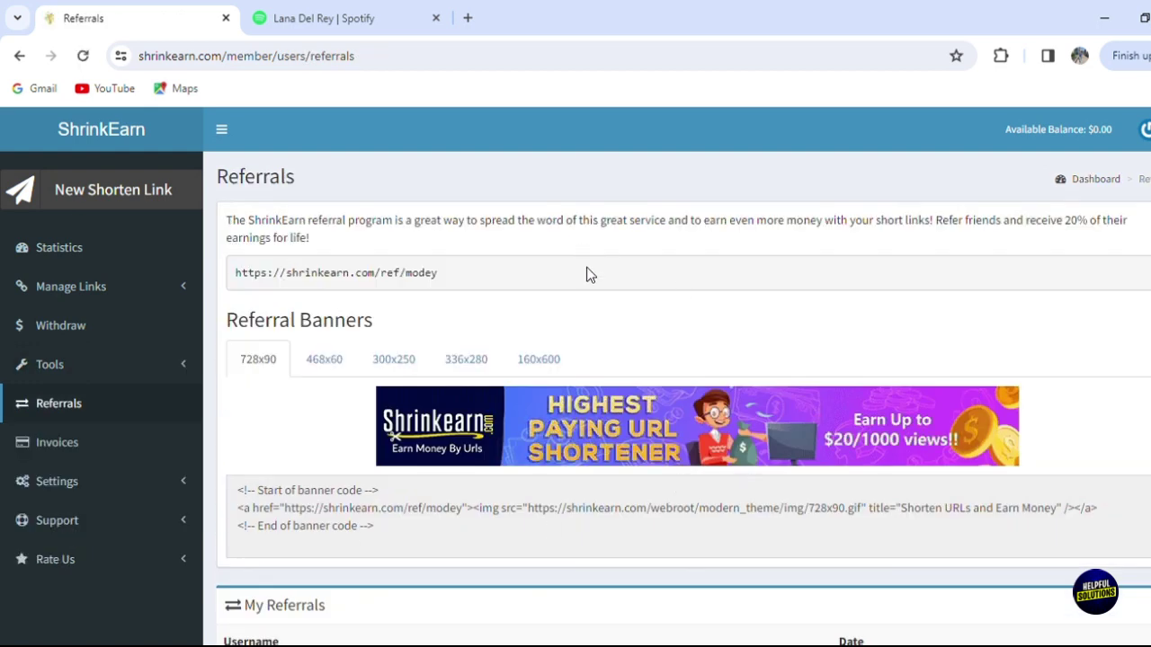
pyautogui.scroll(-3, 905, 326)
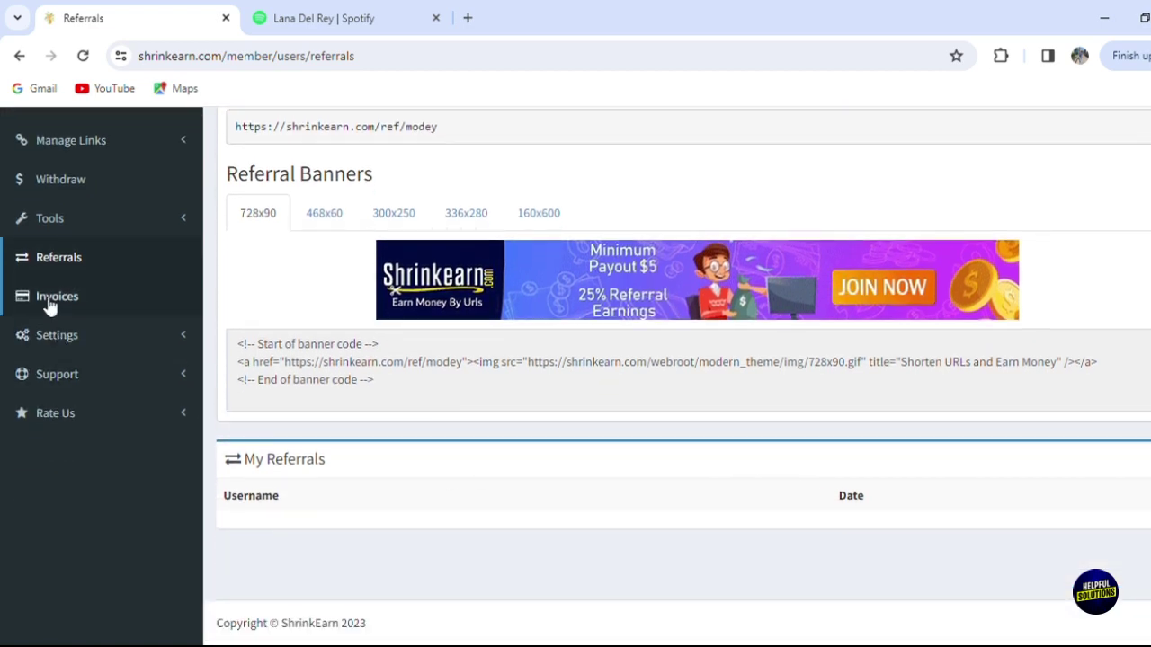
pyautogui.click(46, 304)
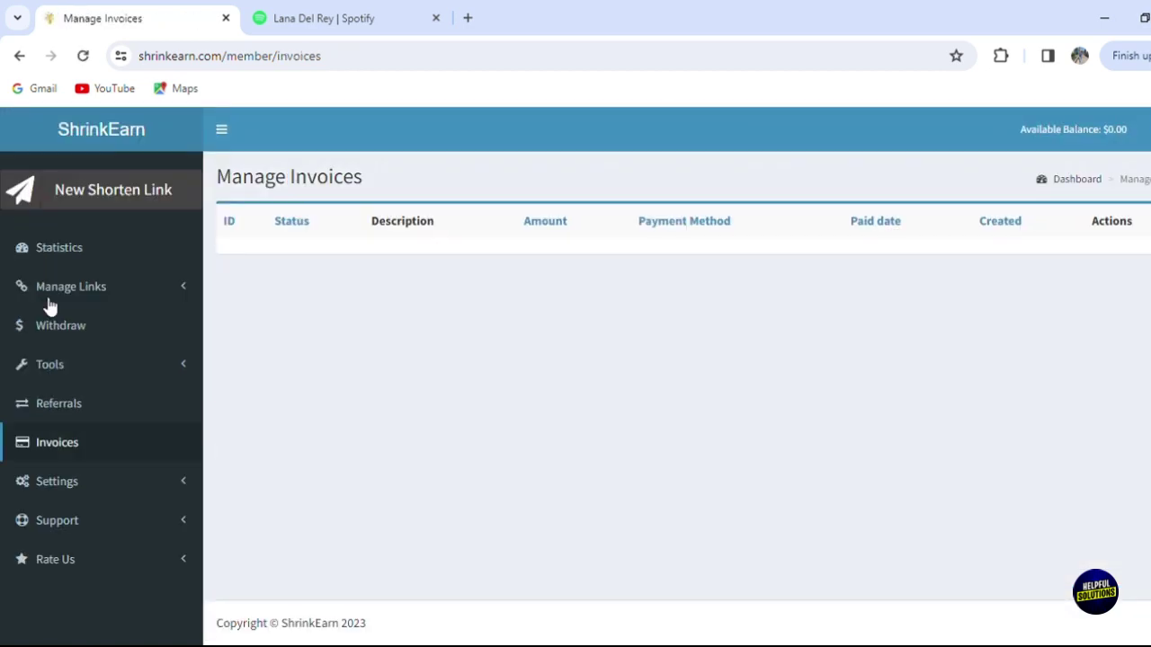